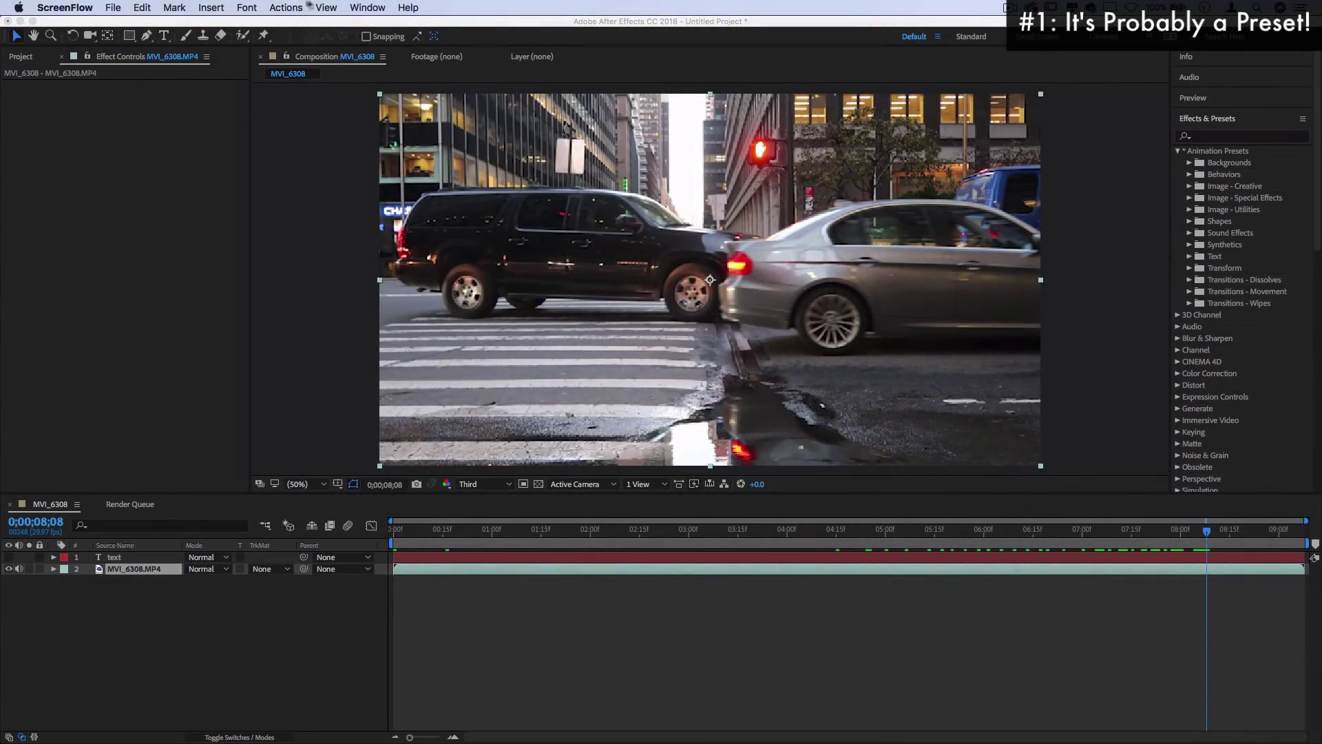
# Find CC Kaleida under Stylize and drop it onto the MVI_6308.MP4 street clip.
pyautogui.click(712, 77)
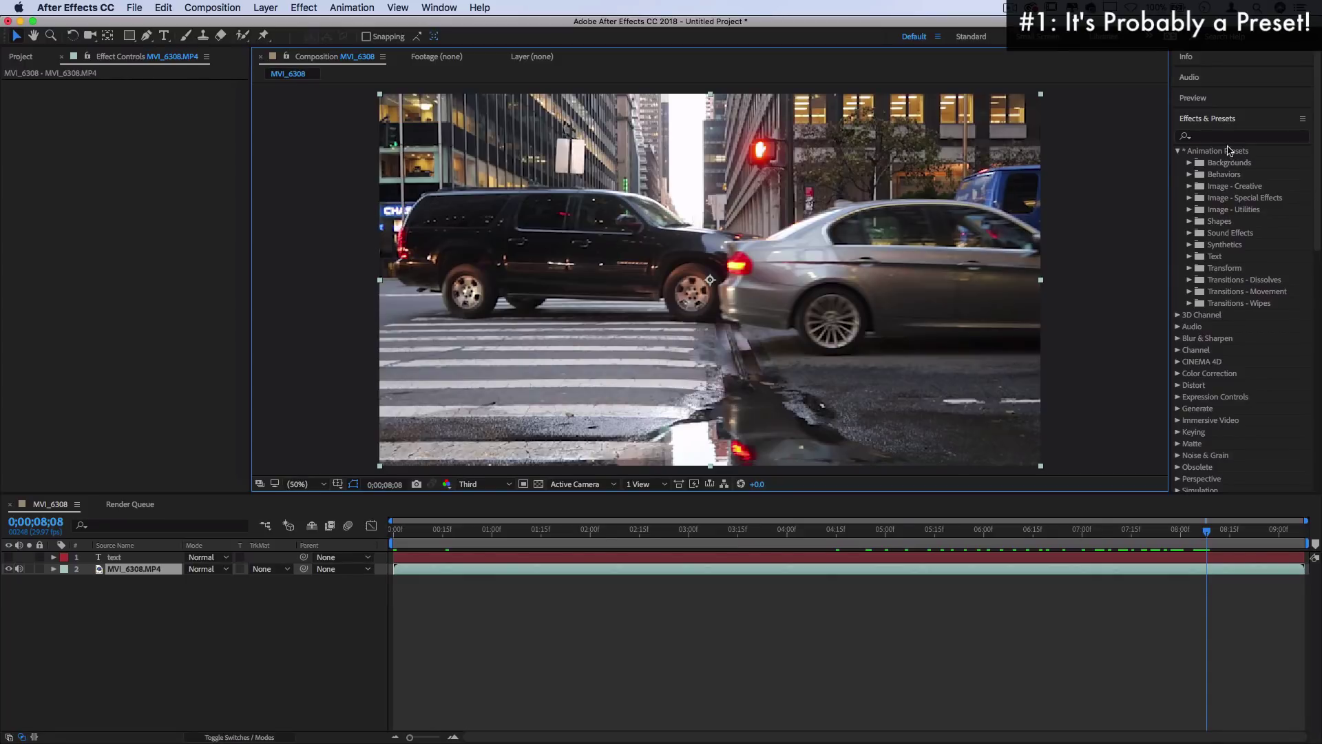
pyautogui.click(1177, 150)
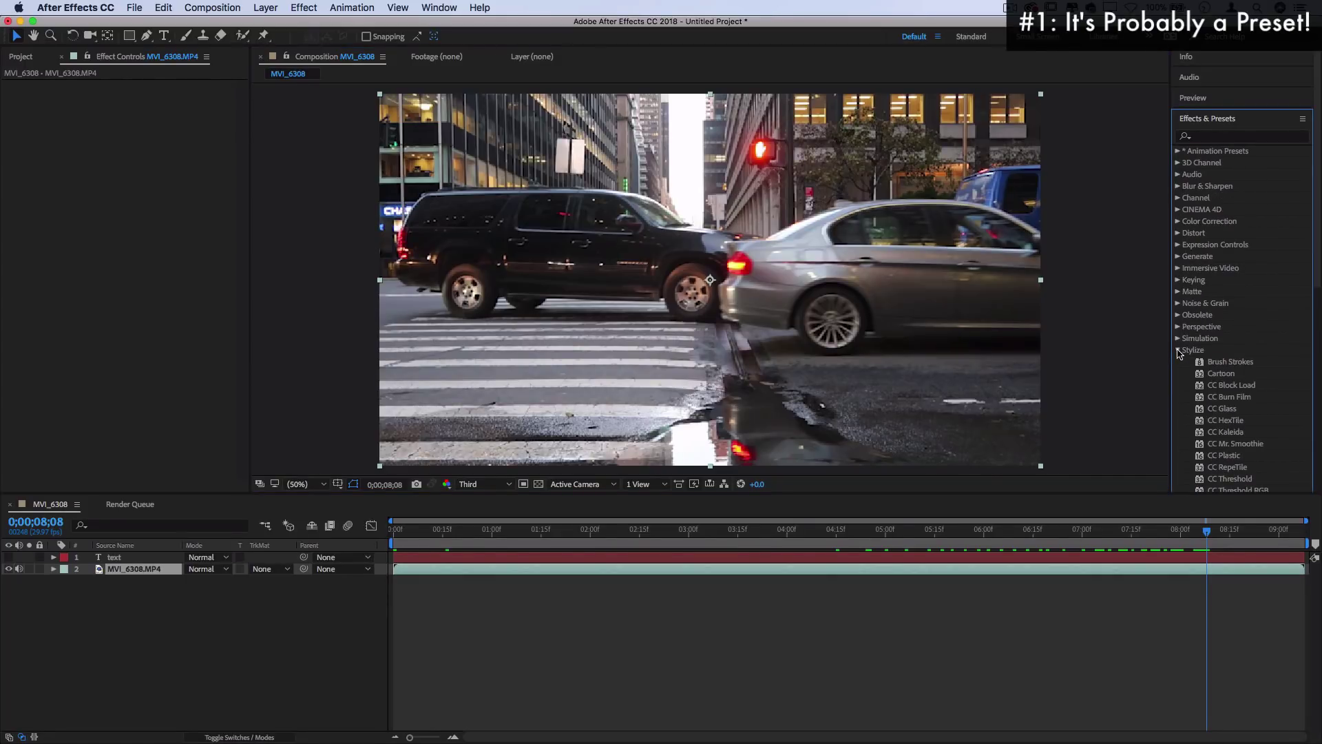
pyautogui.scroll(-5, 1180, 353)
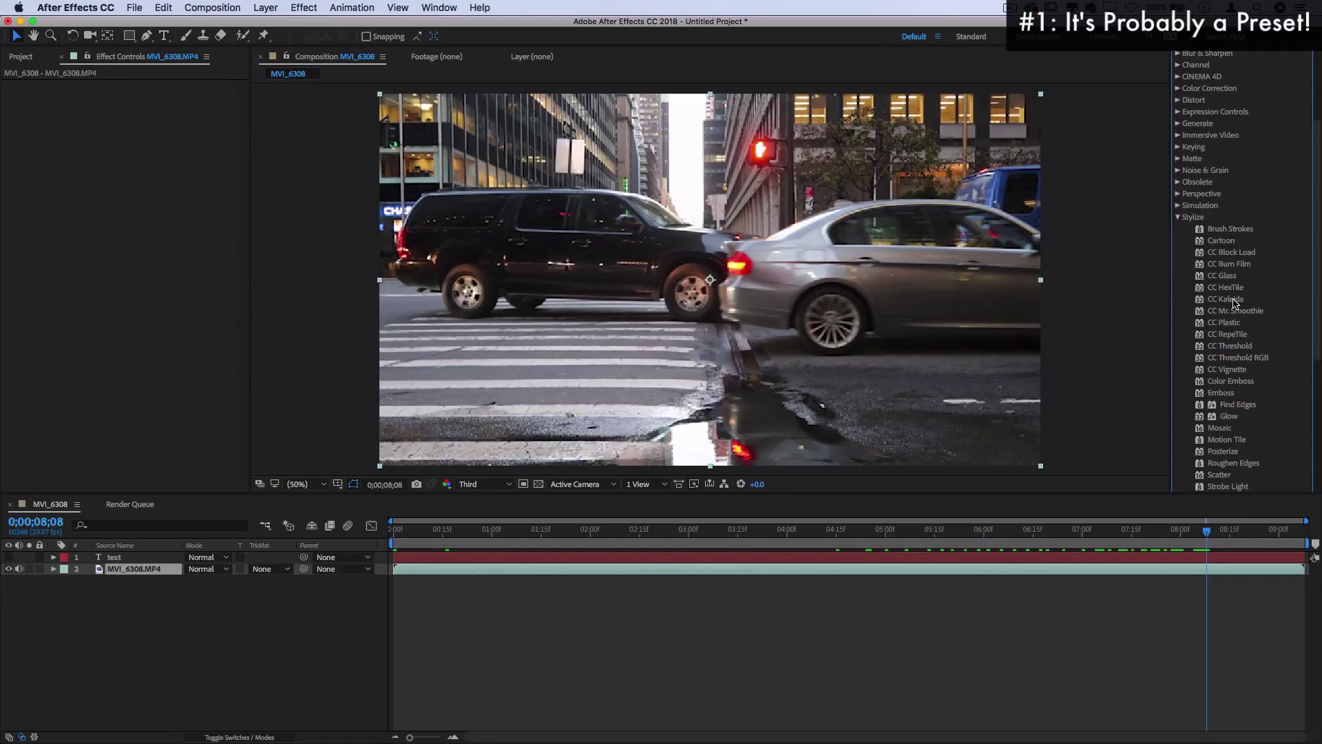
pyautogui.click(1236, 301)
pyautogui.moveTo(1233, 307); pyautogui.dragTo(781, 289)
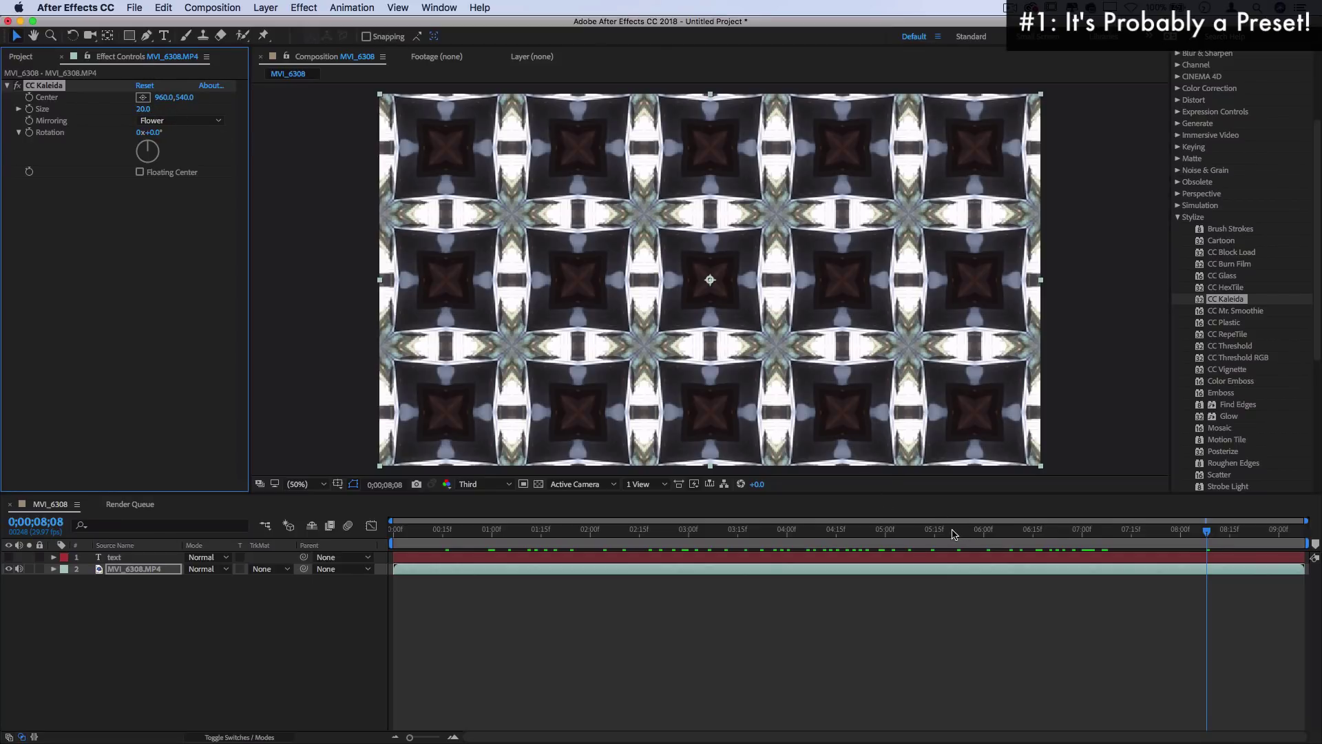
# Preview the effect and raise CC Kaleida's Size to 44.8 with Unfold mirroring.
pyautogui.moveTo(953, 529); pyautogui.dragTo(1116, 559)
pyautogui.press('XF86AudioMute')
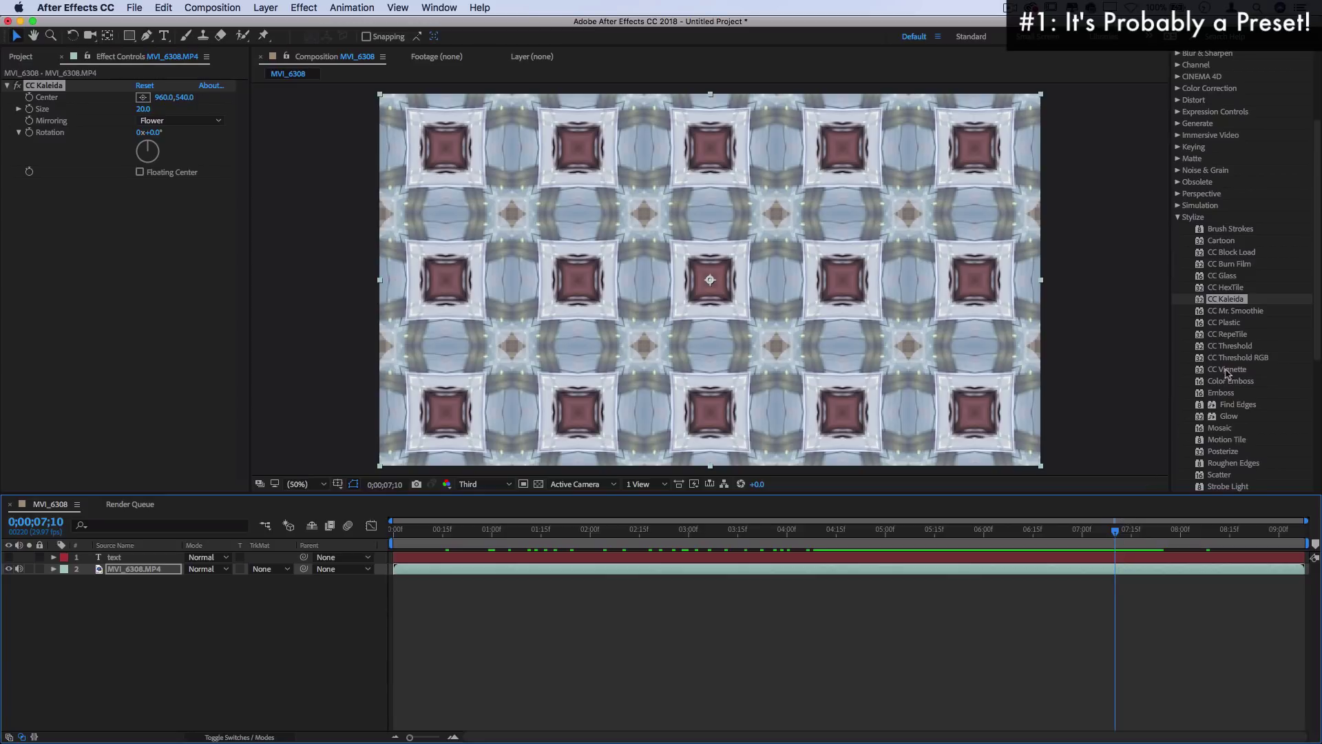
pyautogui.scroll(3, 1229, 373)
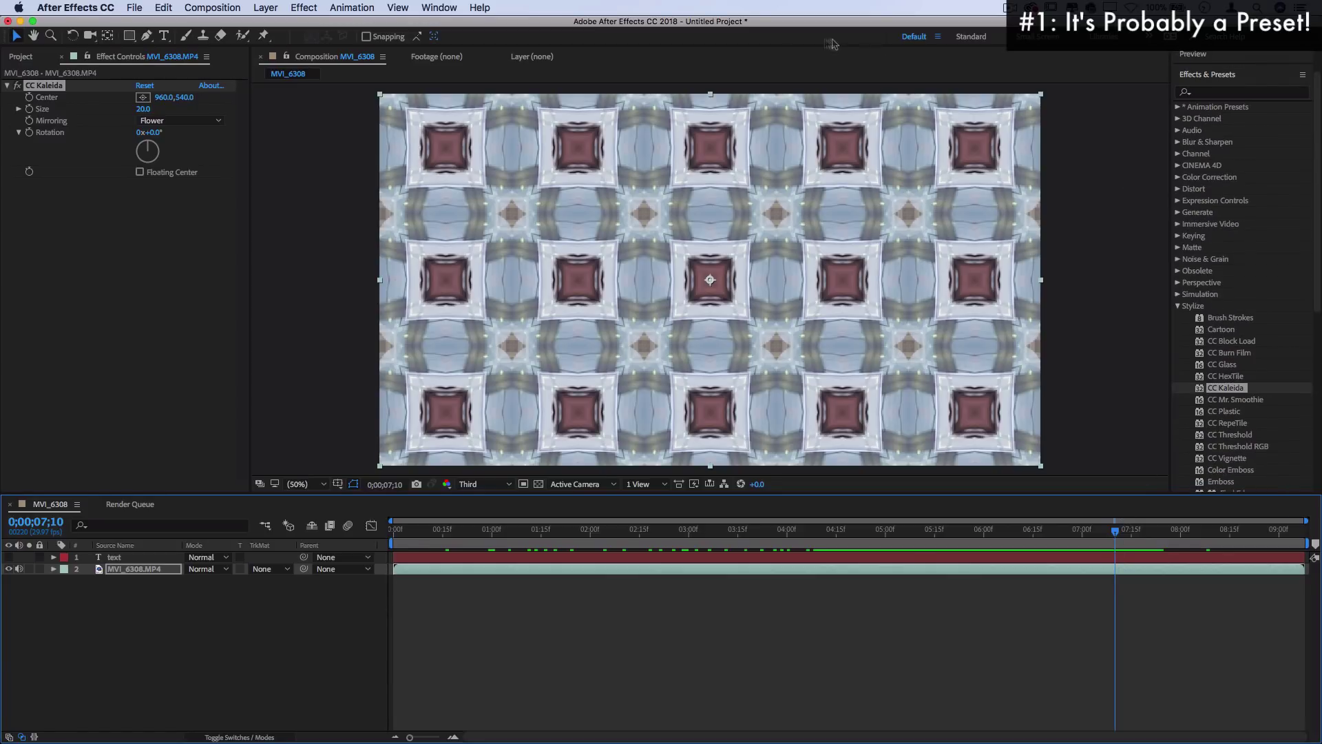
pyautogui.moveTo(143, 112); pyautogui.dragTo(192, 110)
pyautogui.click(505, 520)
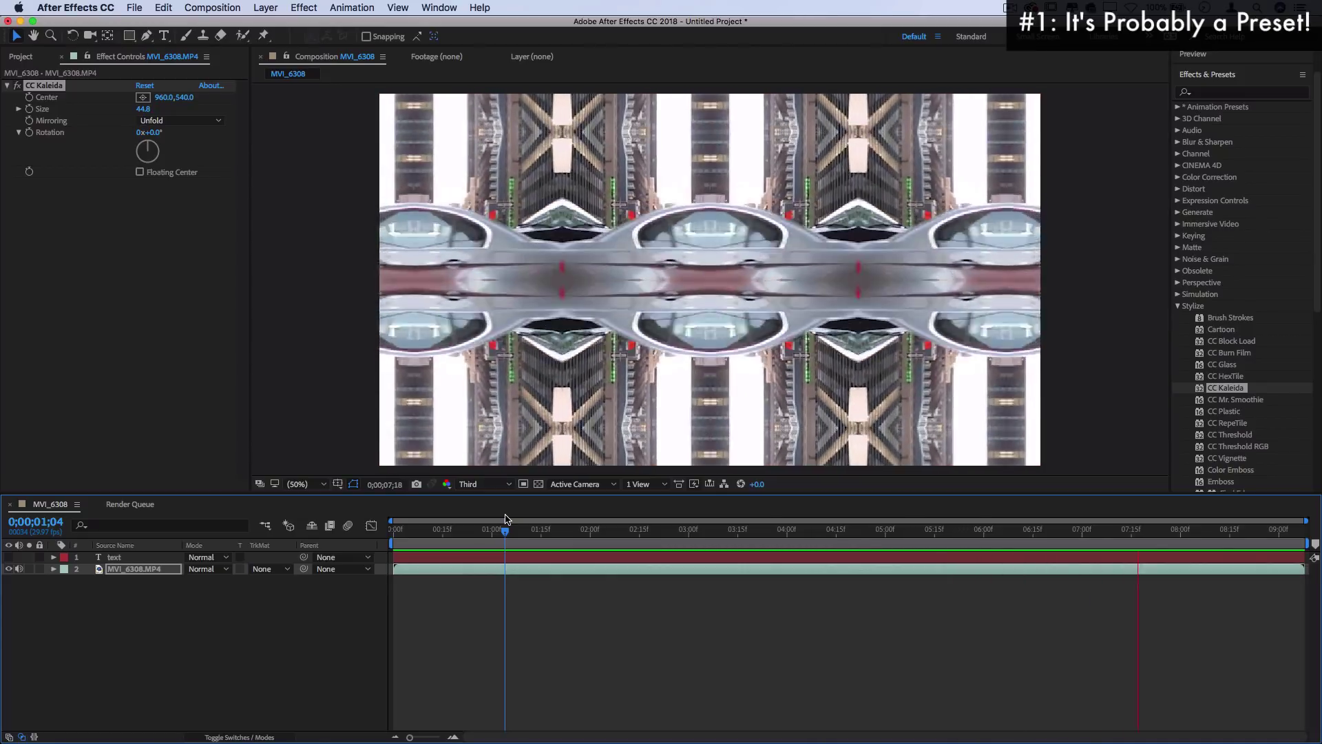
# Lower CC Kaleida's Size to 38.2 and play back the unfolded kaleidoscope across the clip.
pyautogui.press('space')
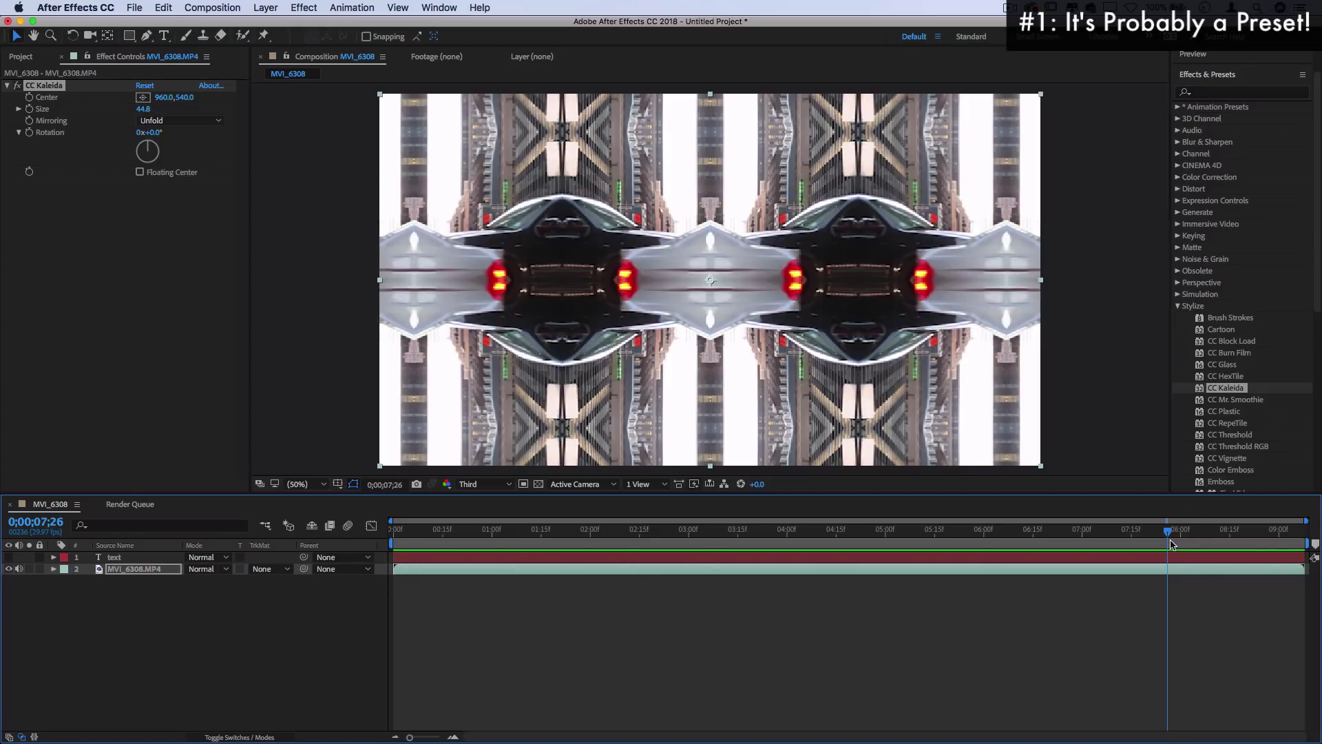
pyautogui.scroll(-4, 1239, 411)
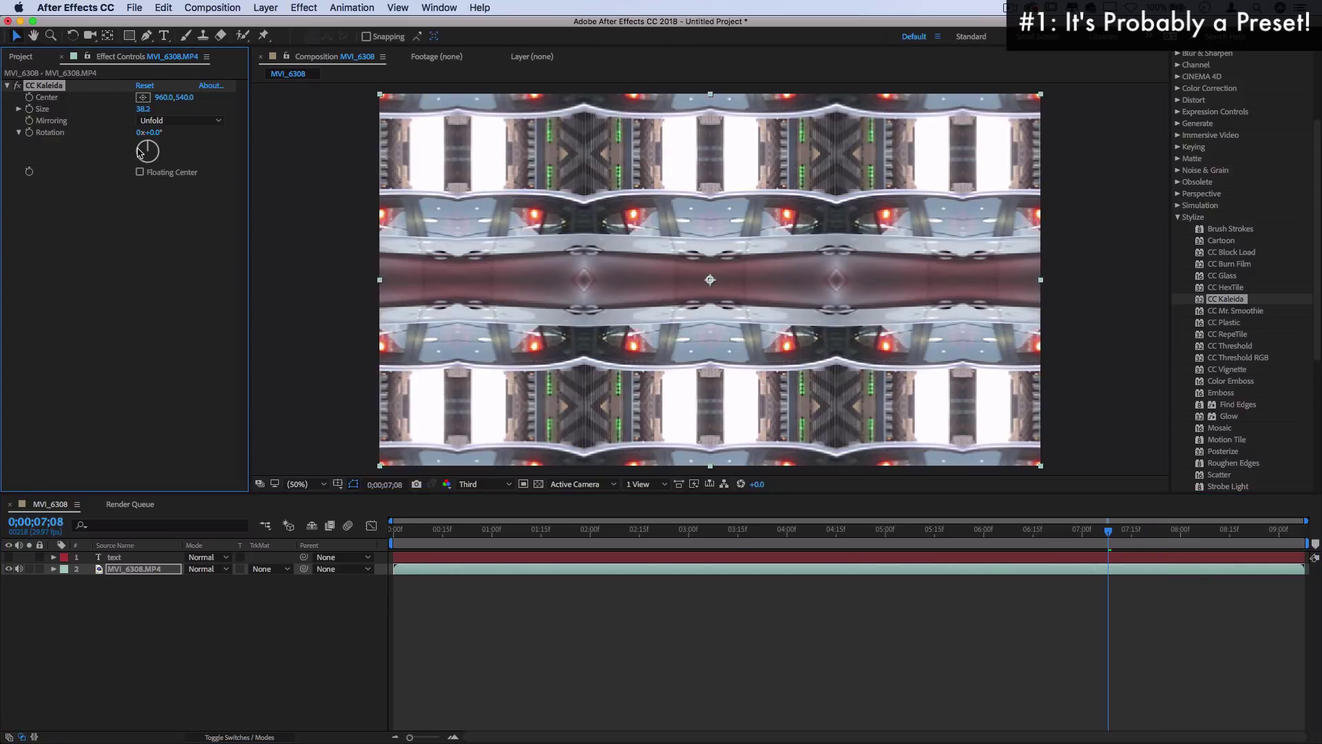
pyautogui.moveTo(1046, 534); pyautogui.dragTo(620, 568)
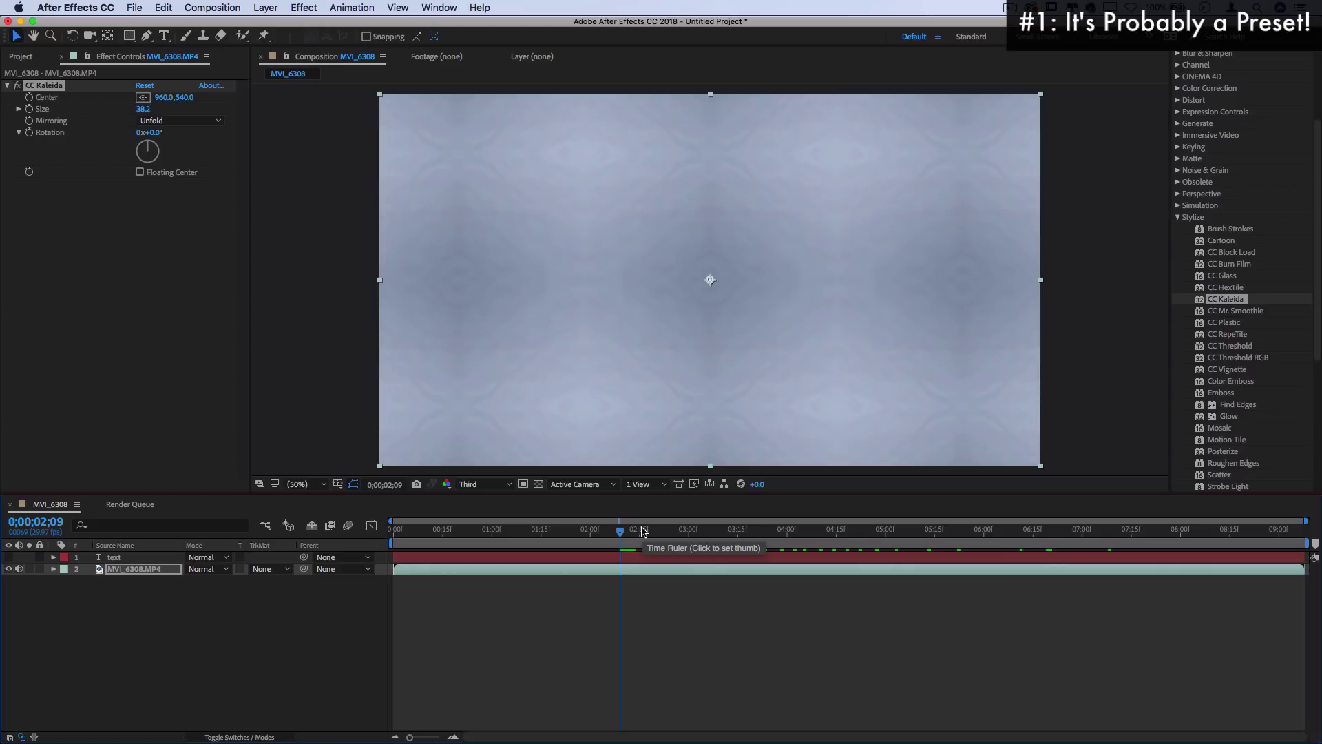
pyautogui.moveTo(641, 531); pyautogui.dragTo(712, 564)
pyautogui.press('space')
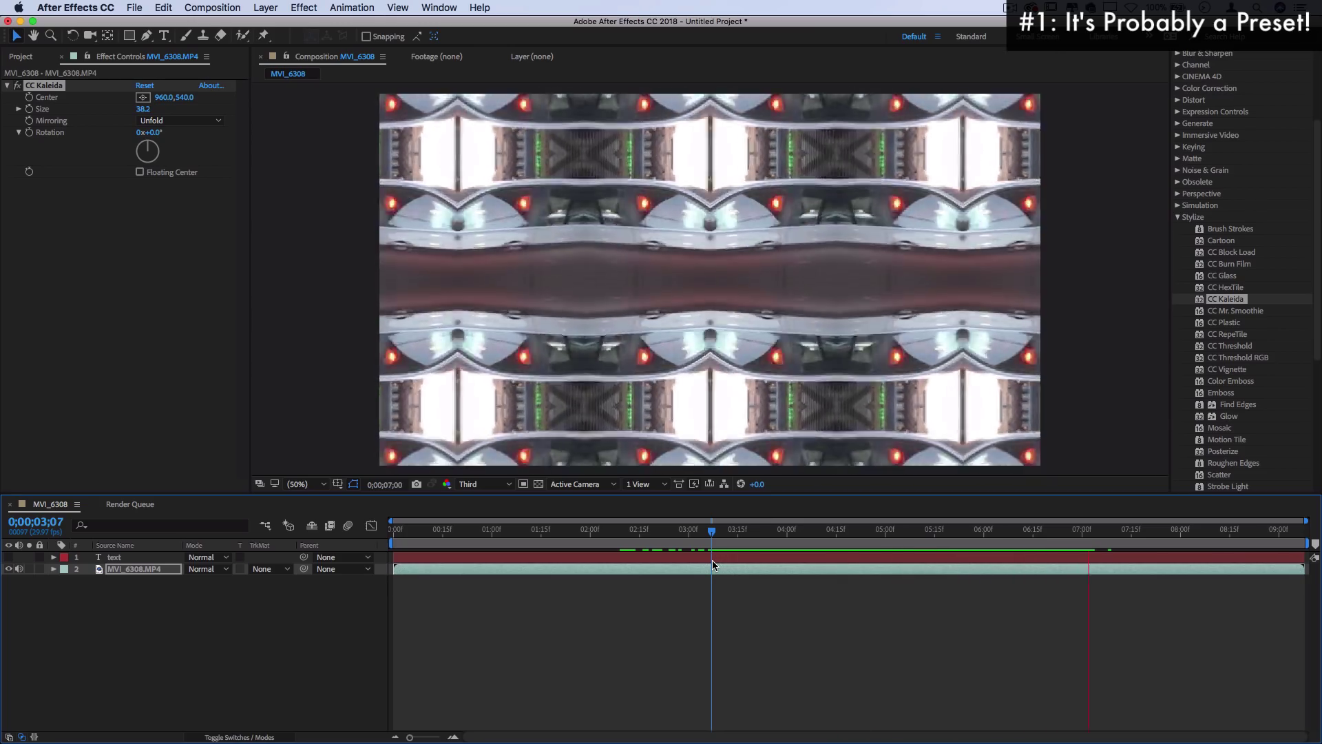
pyautogui.press('space')
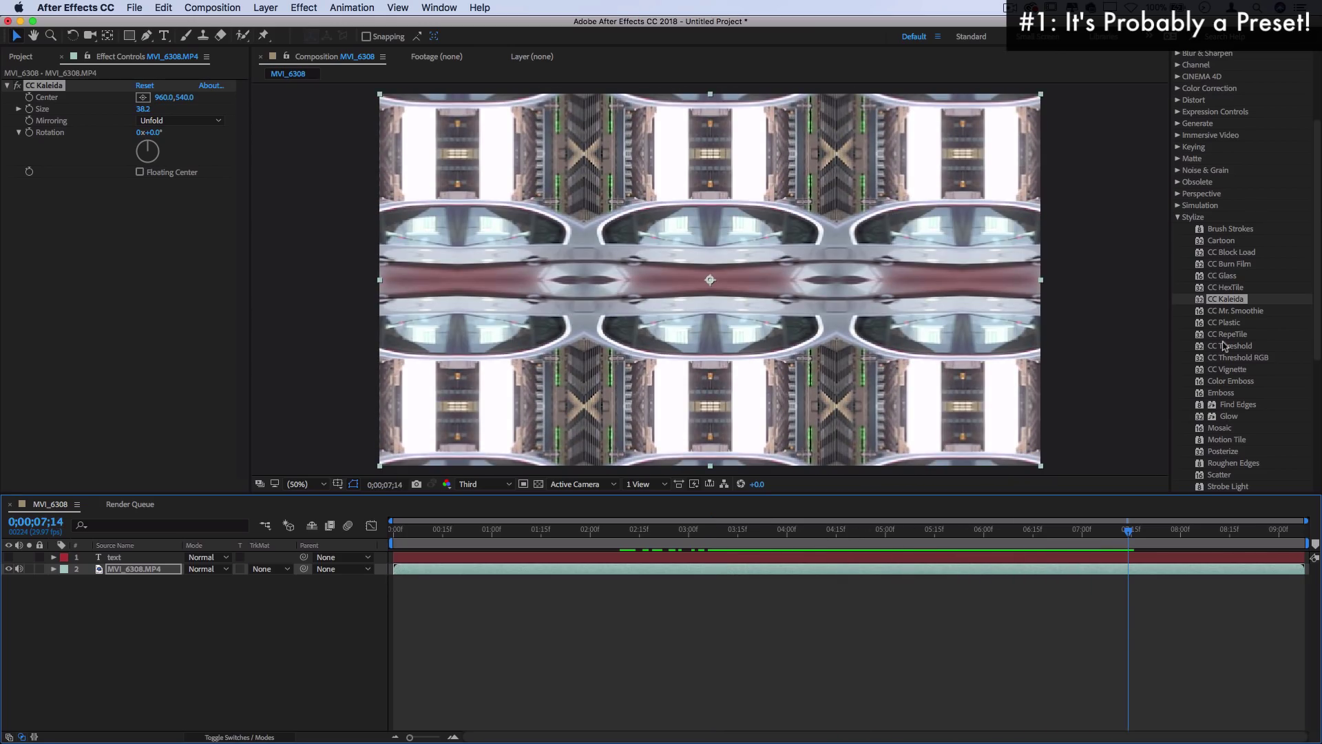
# Look at Roughen Edges and Scatter, then expand the Generate effects category.
pyautogui.scroll(-5, 1237, 336)
pyautogui.click(1239, 311)
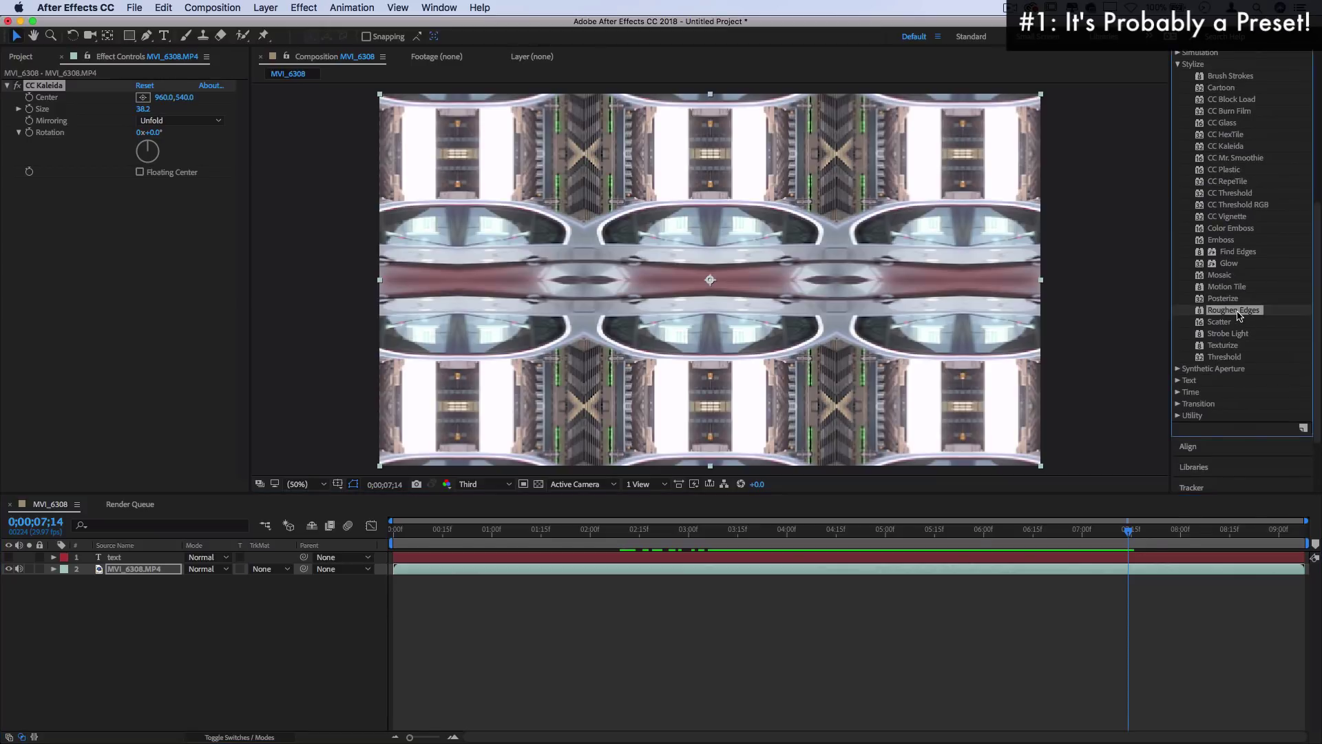
pyautogui.click(1224, 323)
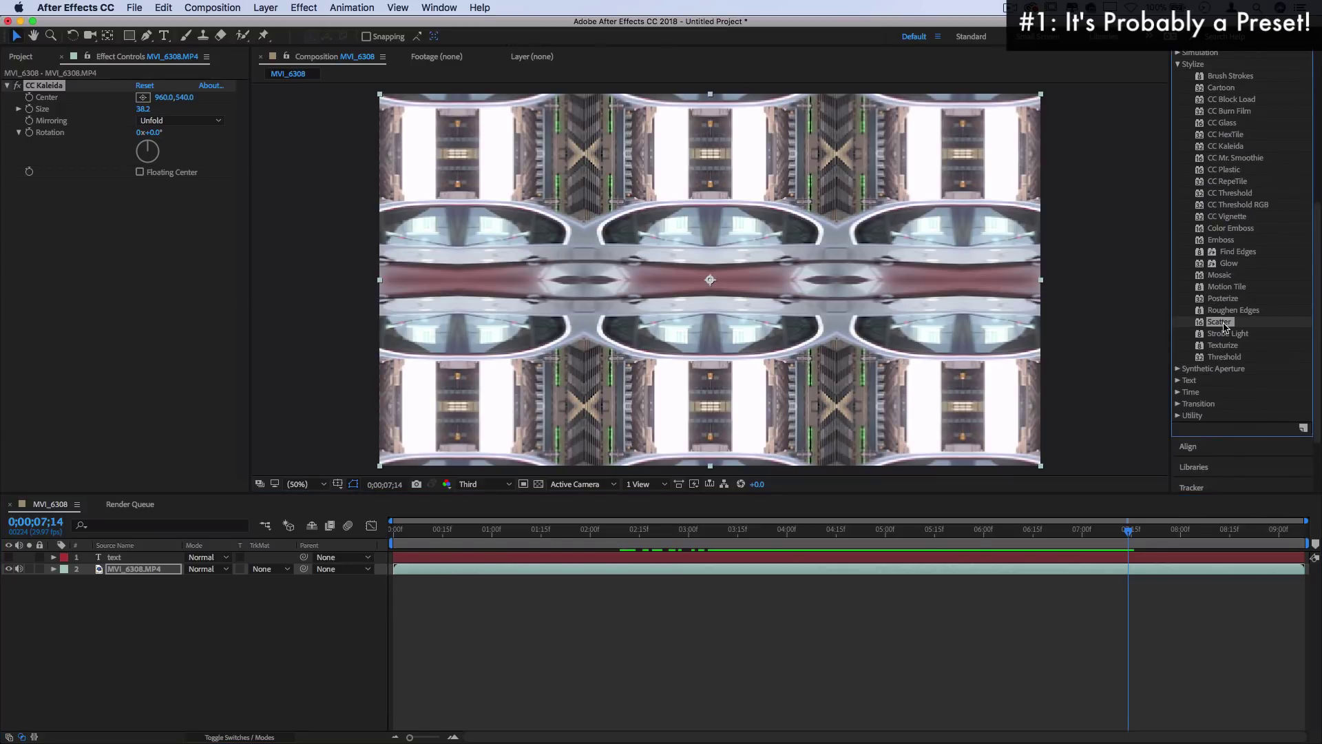
pyautogui.scroll(4, 1224, 326)
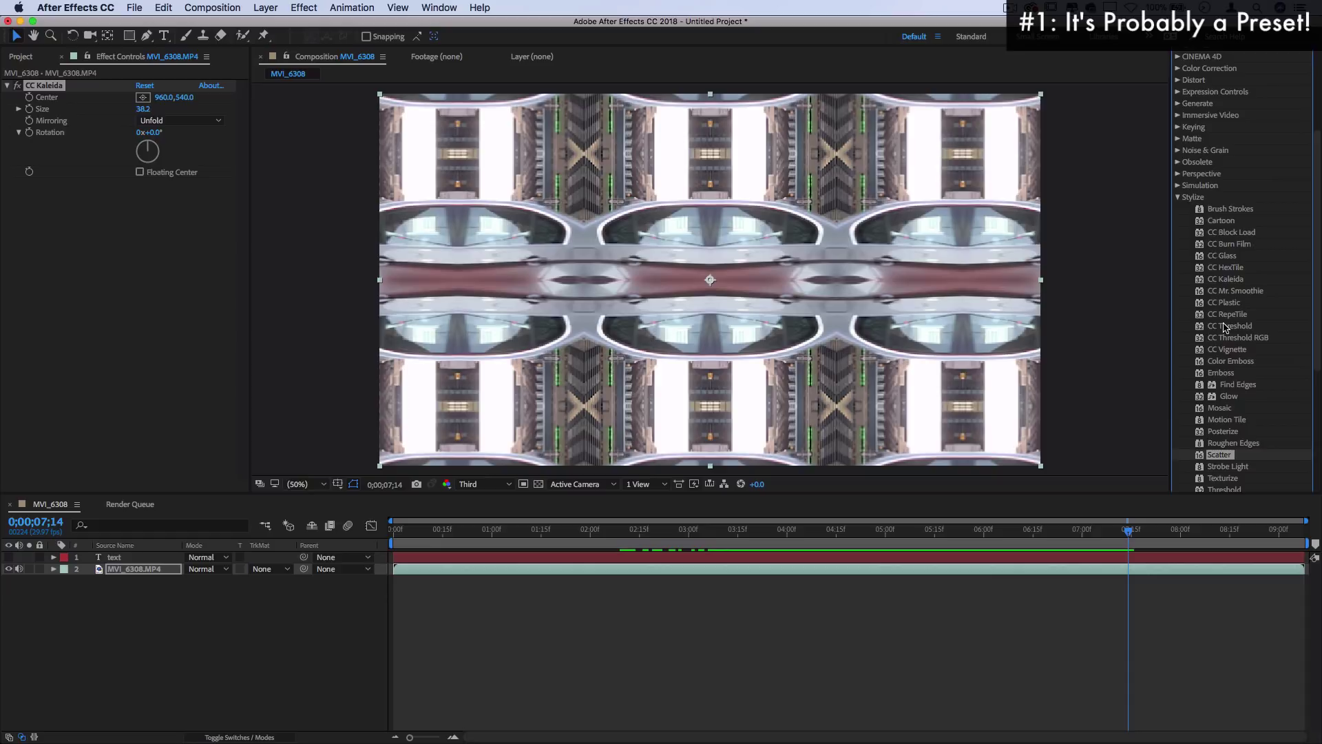
pyautogui.scroll(4, 1205, 236)
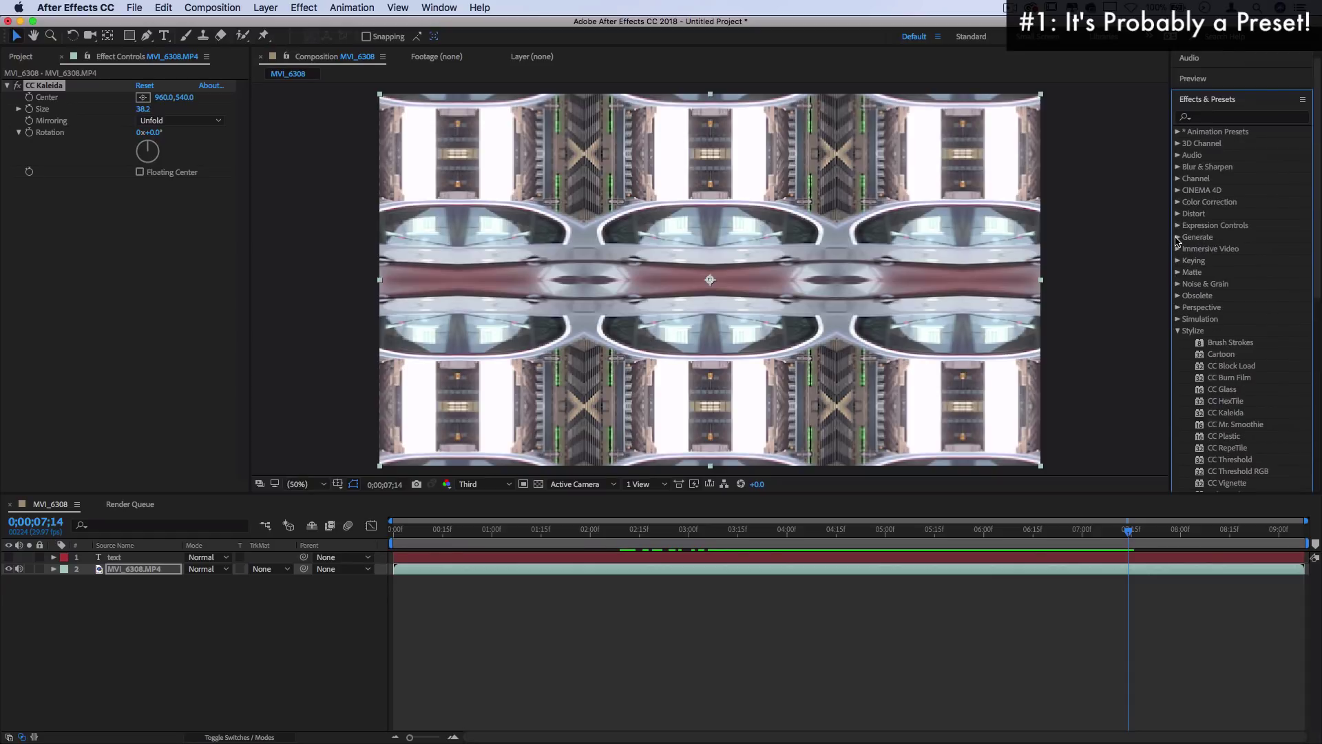
pyautogui.click(1177, 237)
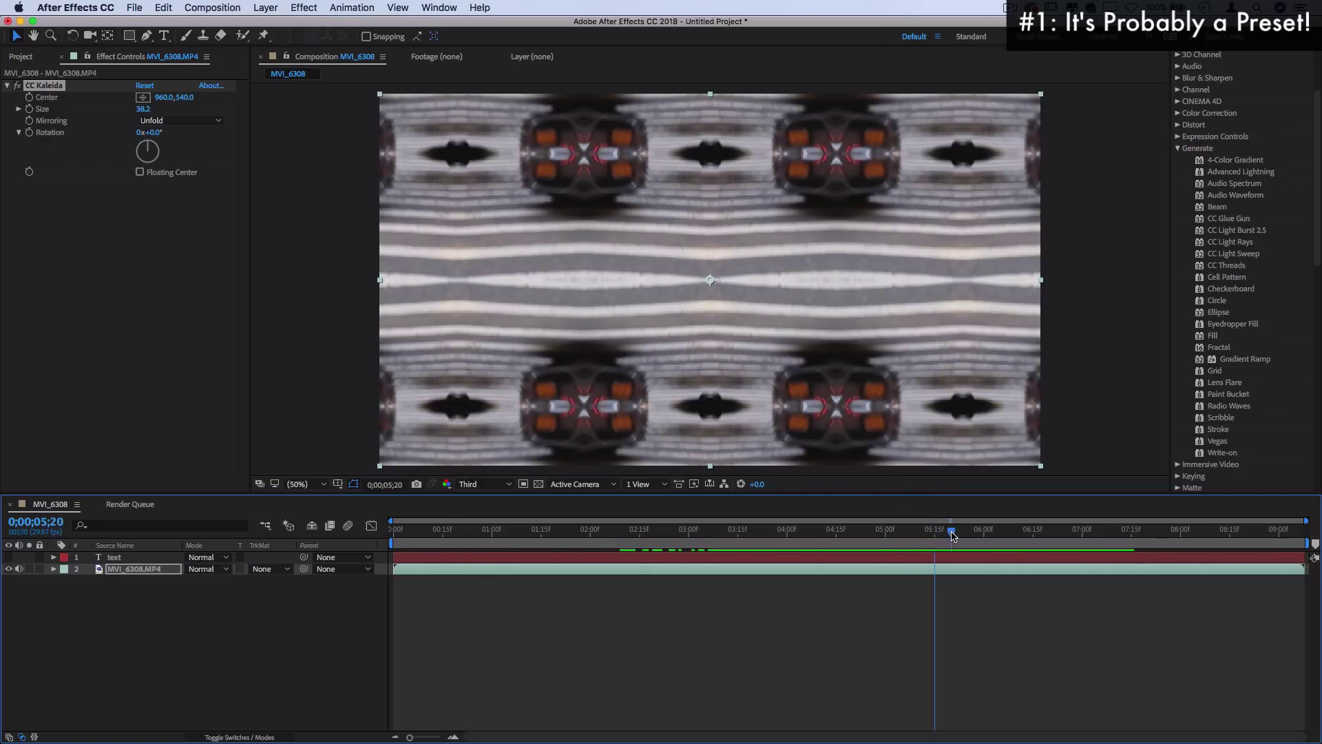
pyautogui.moveTo(953, 528); pyautogui.dragTo(996, 541)
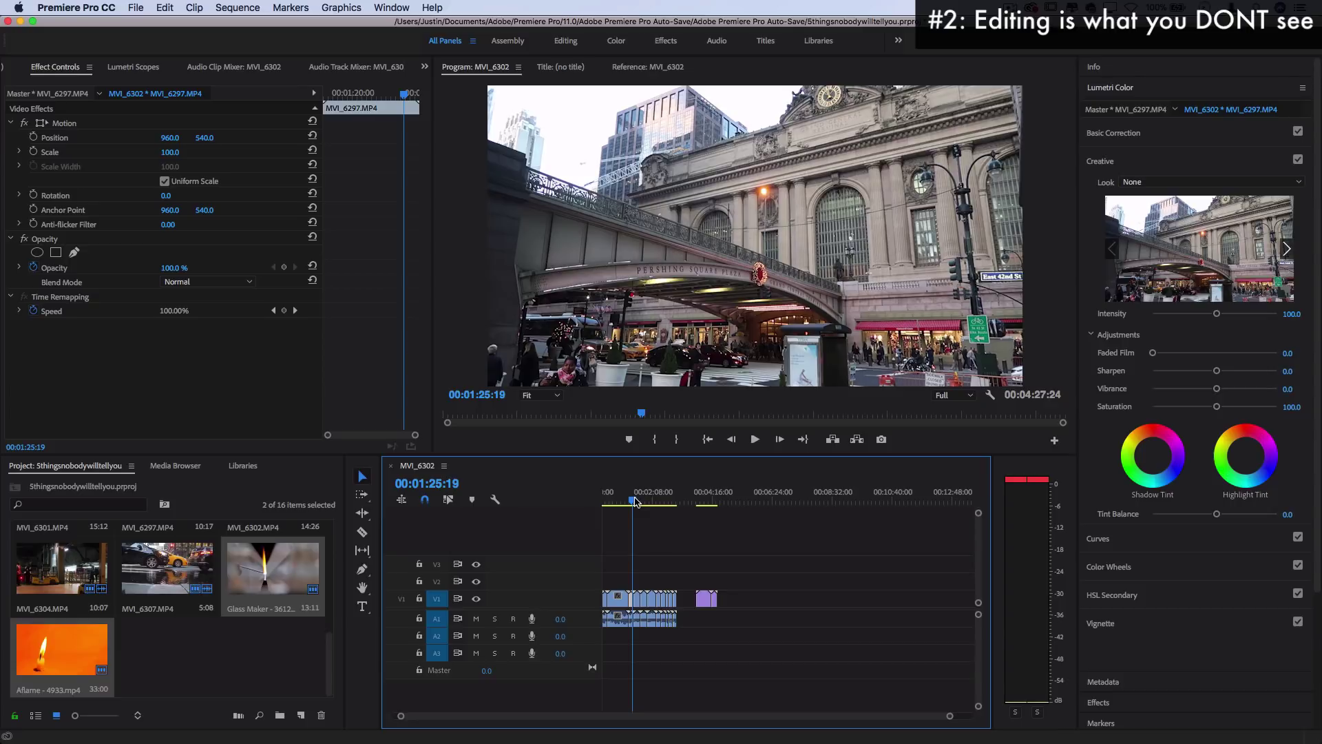
# Zoom and scroll the MVI_6302 timeline to spread out the clips around 1:25.
pyautogui.scroll(5, 630, 581)
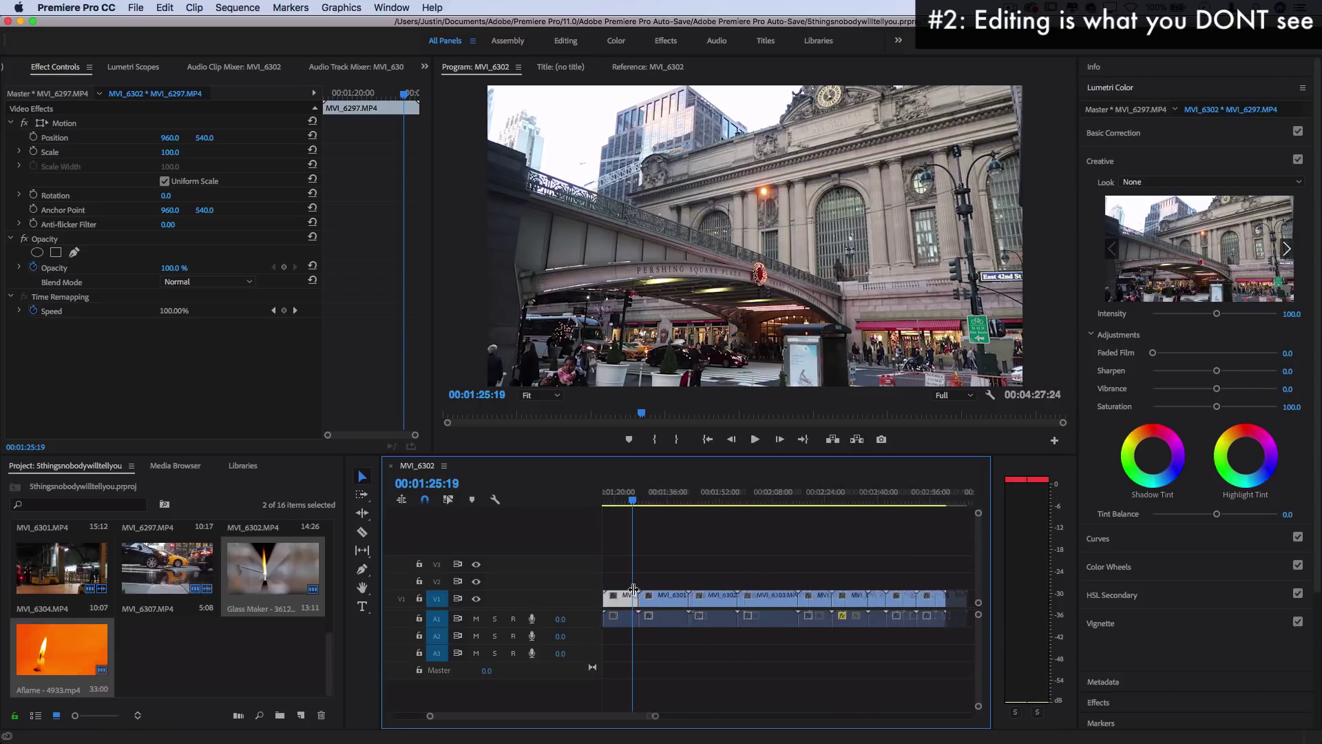
pyautogui.hscroll(-2, 628, 576)
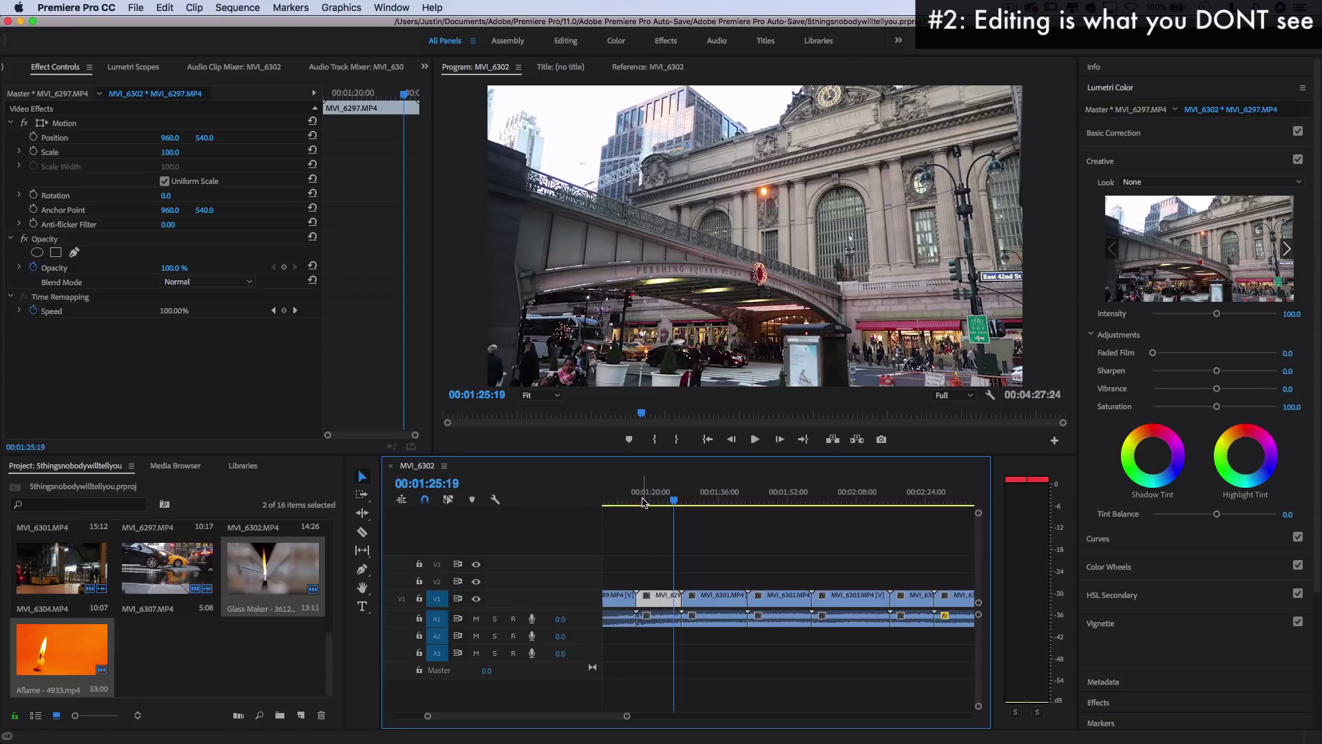
# Ripple-trim MVI_6297's end to 00:01:21:09 and preview the new cut.
pyautogui.moveTo(671, 500); pyautogui.dragTo(725, 502)
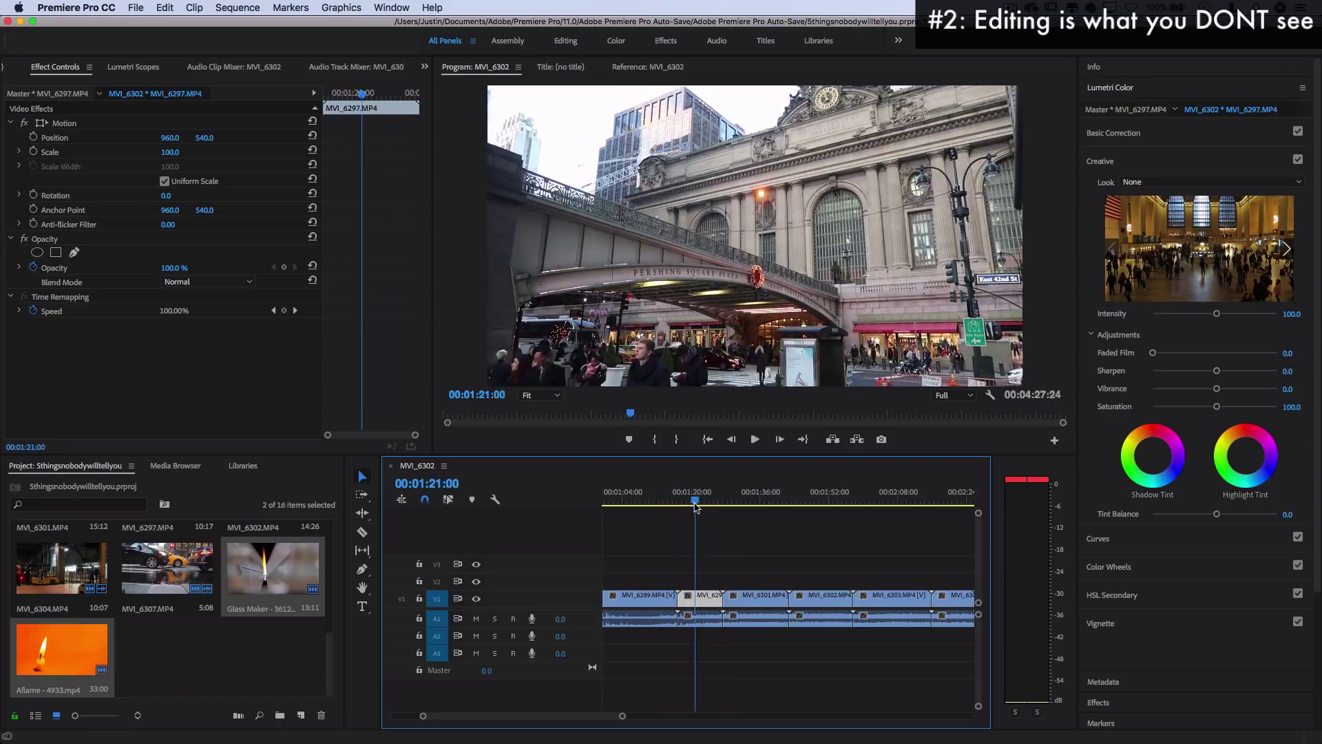
pyautogui.moveTo(695, 507)
pyautogui.mouseDown()
pyautogui.moveTo(679, 507)
pyautogui.moveTo(693, 507)
pyautogui.mouseUp()
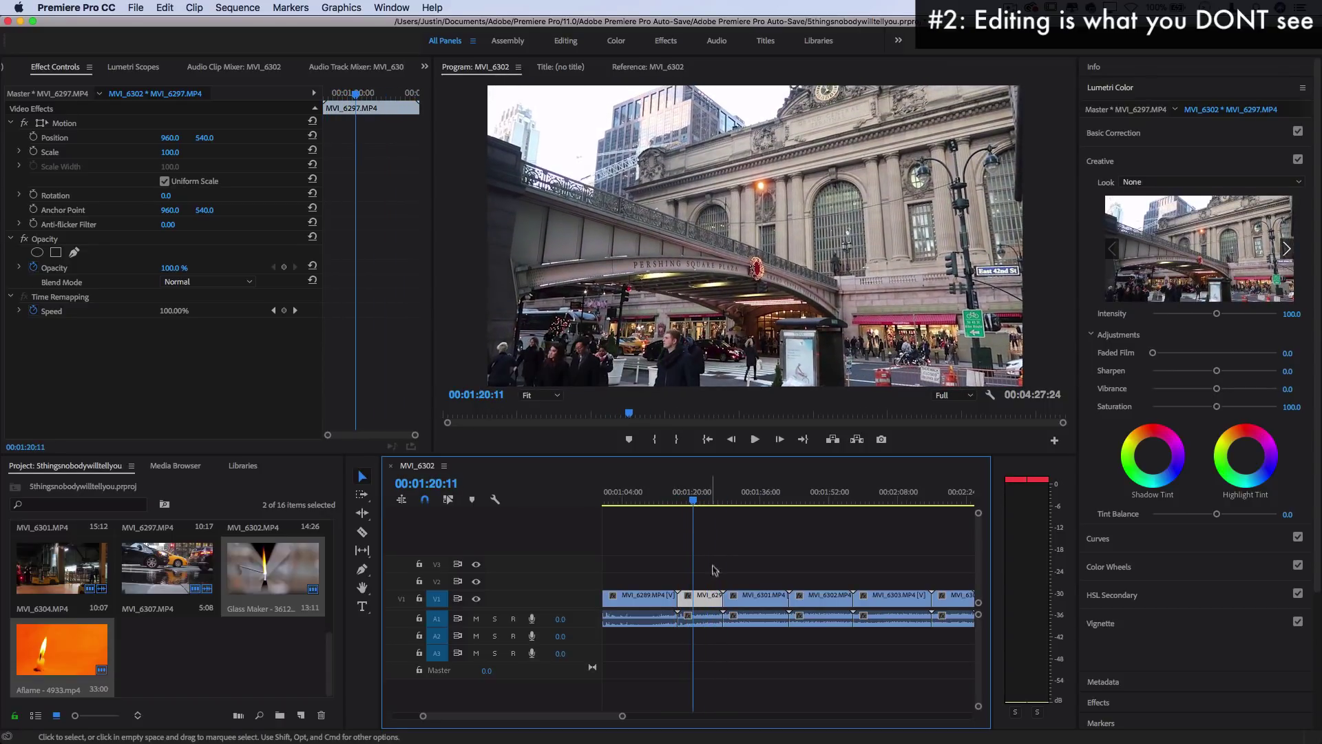
pyautogui.press('=')
pyautogui.press('=')
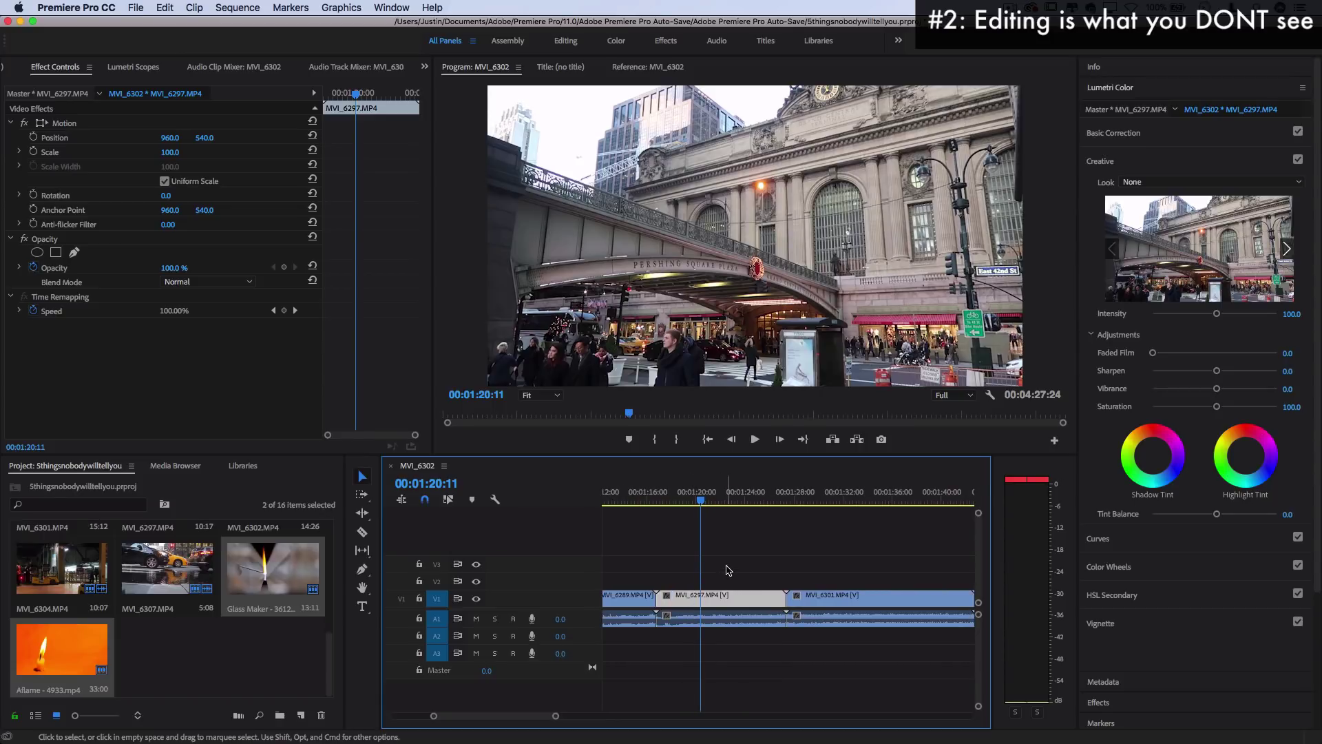
pyautogui.press('q')
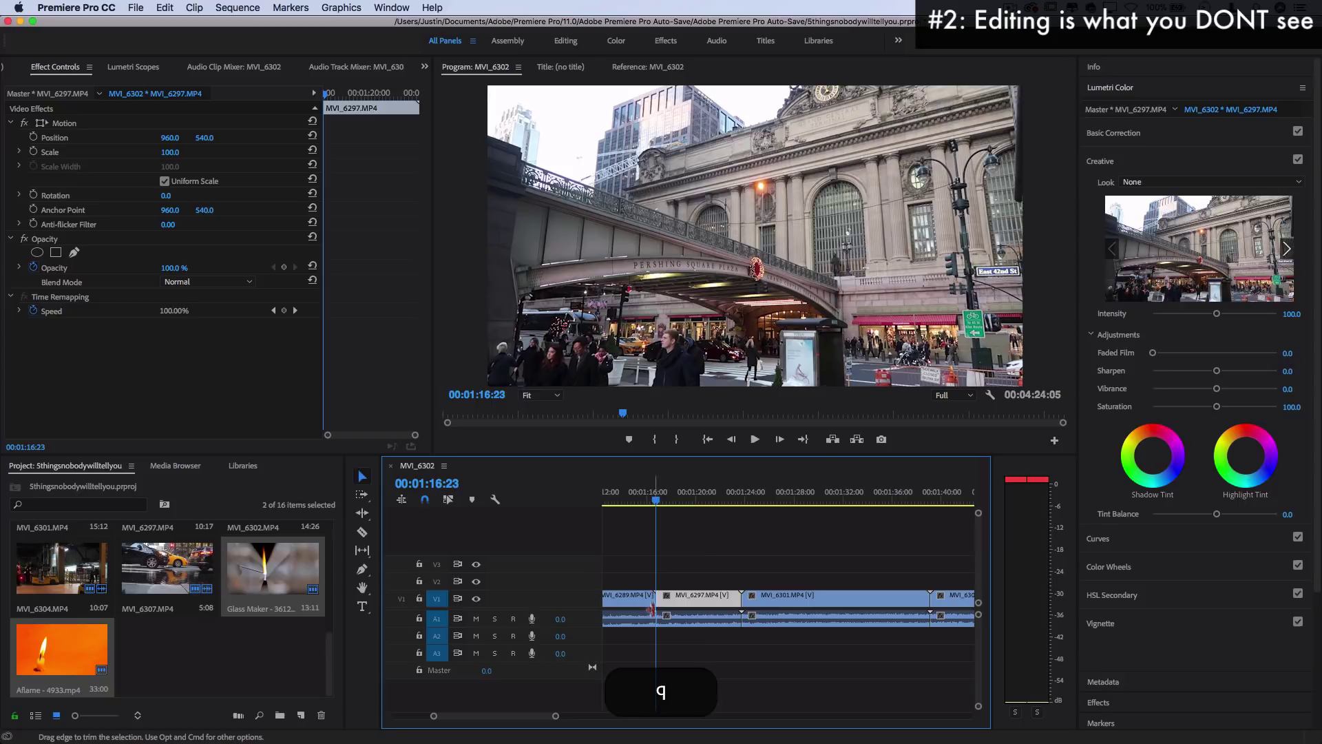
pyautogui.click(711, 501)
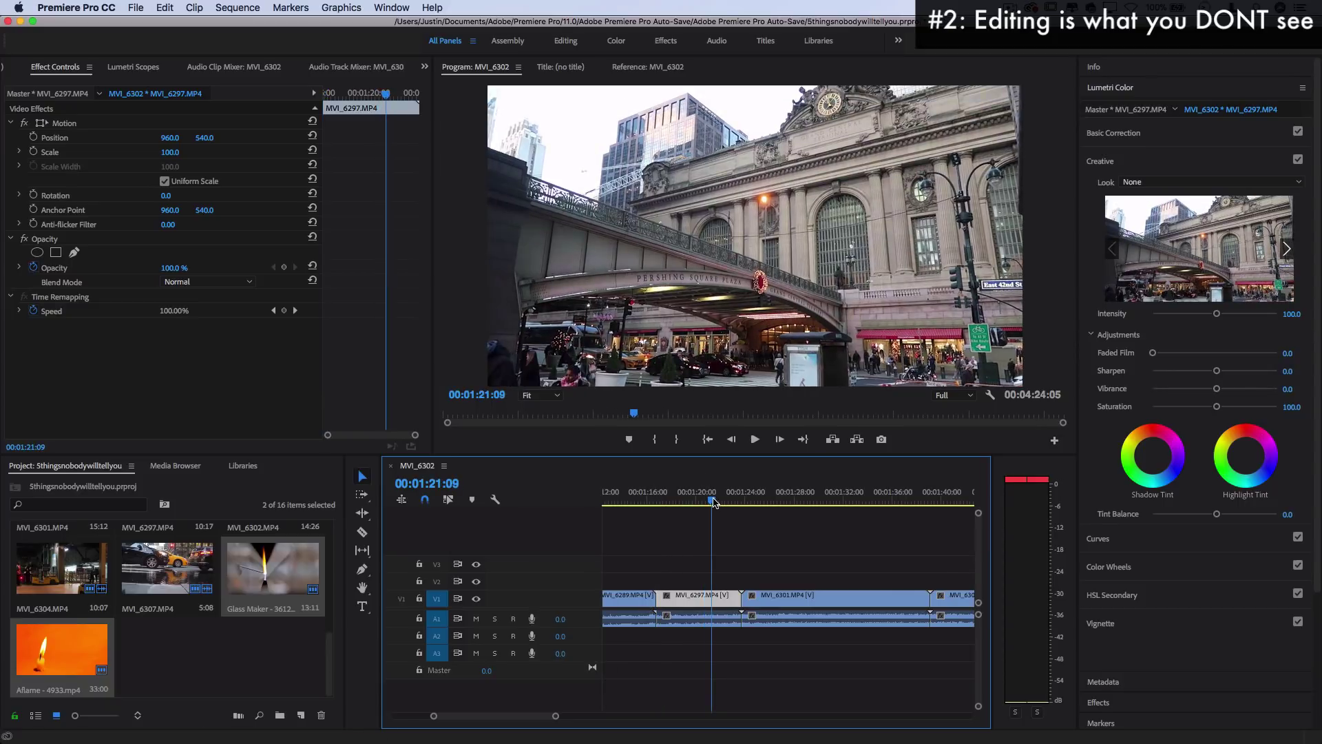
pyautogui.press('w')
pyautogui.moveTo(666, 502); pyautogui.dragTo(751, 655)
pyautogui.press('-')
pyautogui.press('-')
pyautogui.press('-')
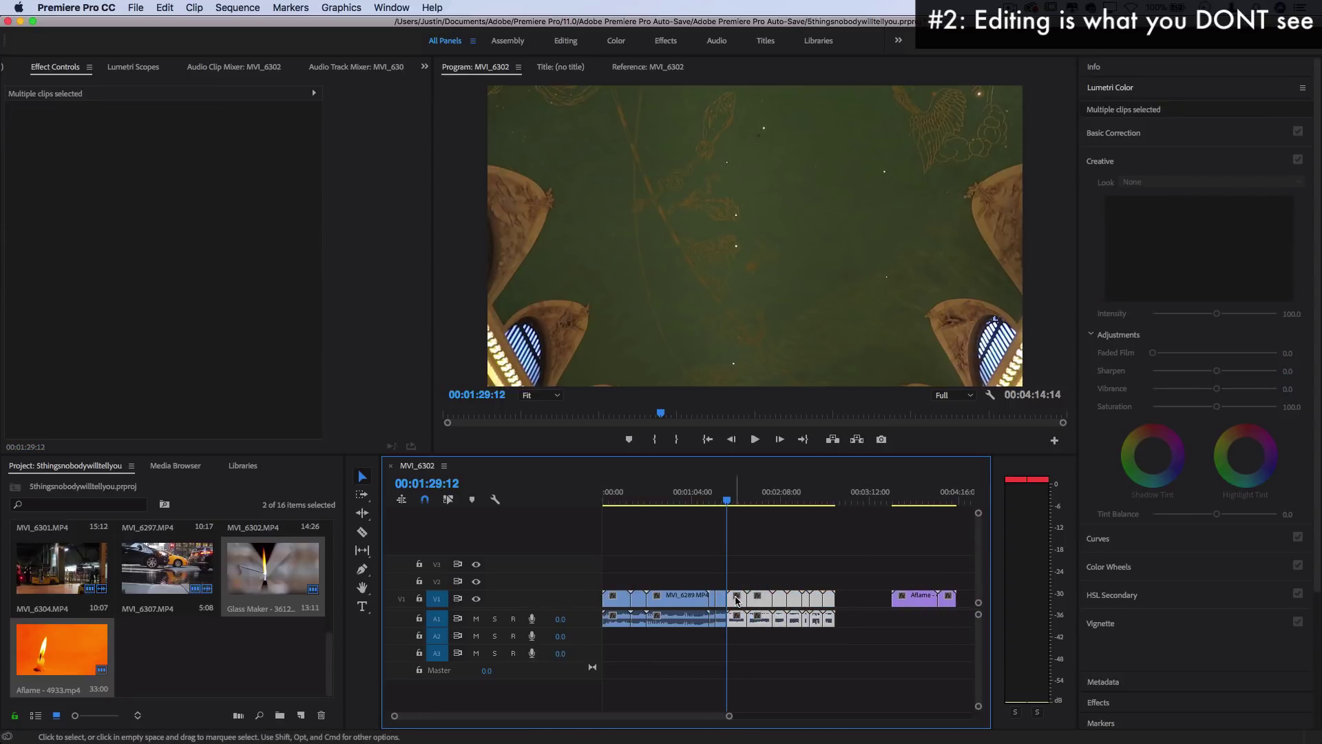
# Trim the selected clips, place MVI_6297 on V1 after MVI_6301, and preview the result.
pyautogui.moveTo(751, 598)
pyautogui.mouseDown()
pyautogui.moveTo(637, 601)
pyautogui.moveTo(717, 584)
pyautogui.moveTo(748, 598)
pyautogui.mouseUp()
pyautogui.press('=')
pyautogui.press('=')
pyautogui.press('=')
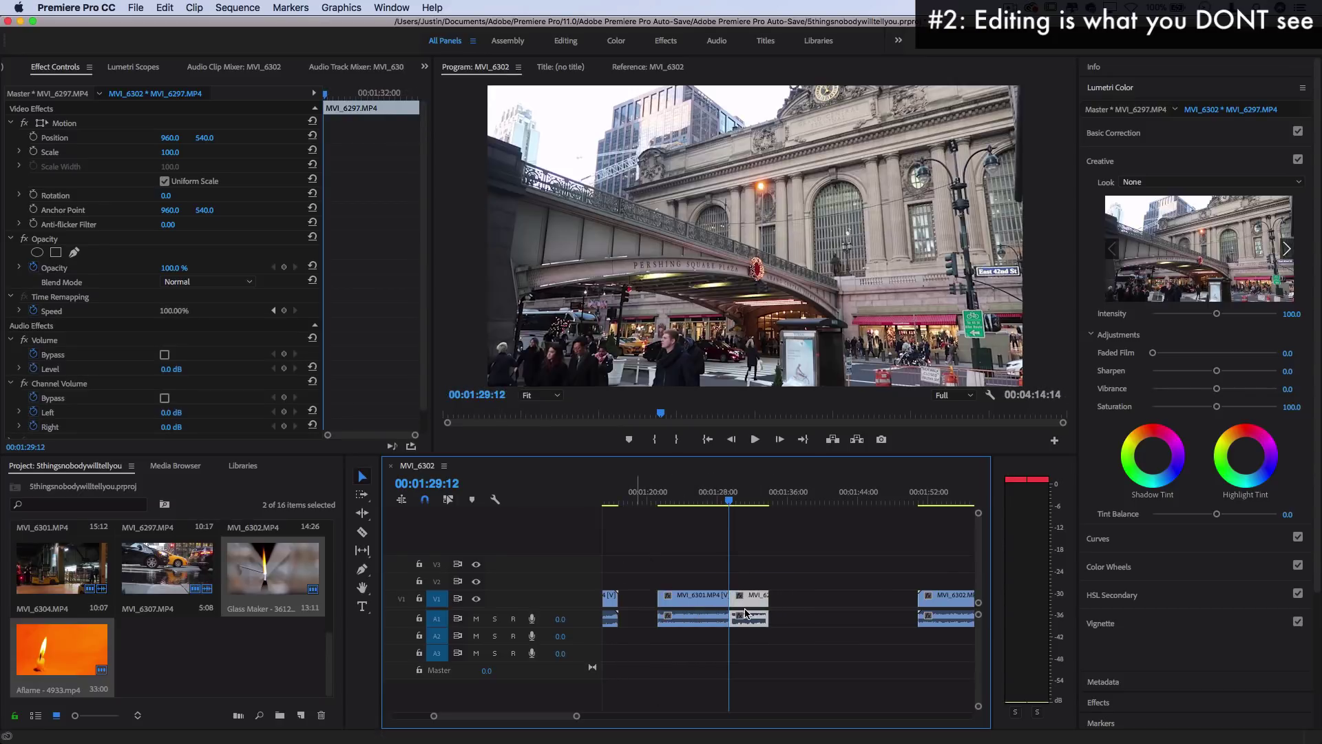
pyautogui.moveTo(942, 556); pyautogui.dragTo(774, 596)
pyautogui.press('-')
pyautogui.press('-')
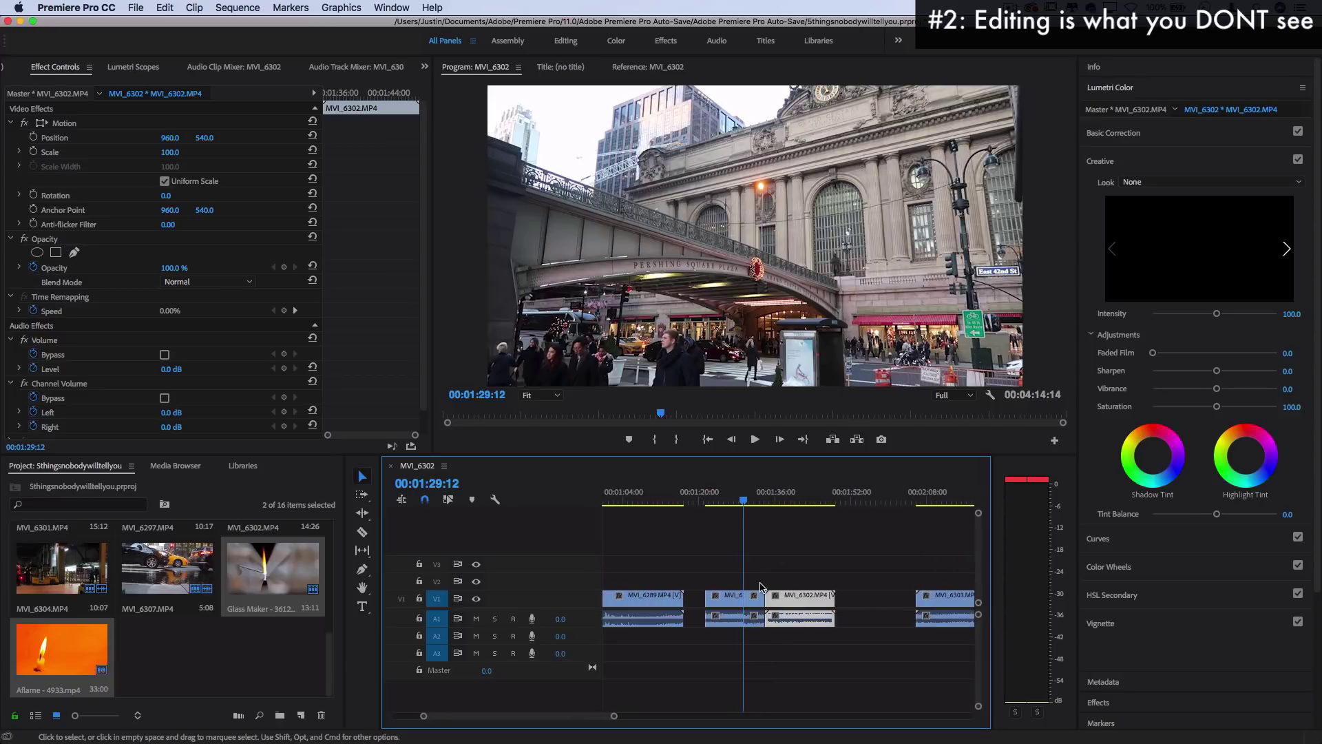
pyautogui.click(713, 492)
pyautogui.moveTo(714, 492); pyautogui.dragTo(807, 525)
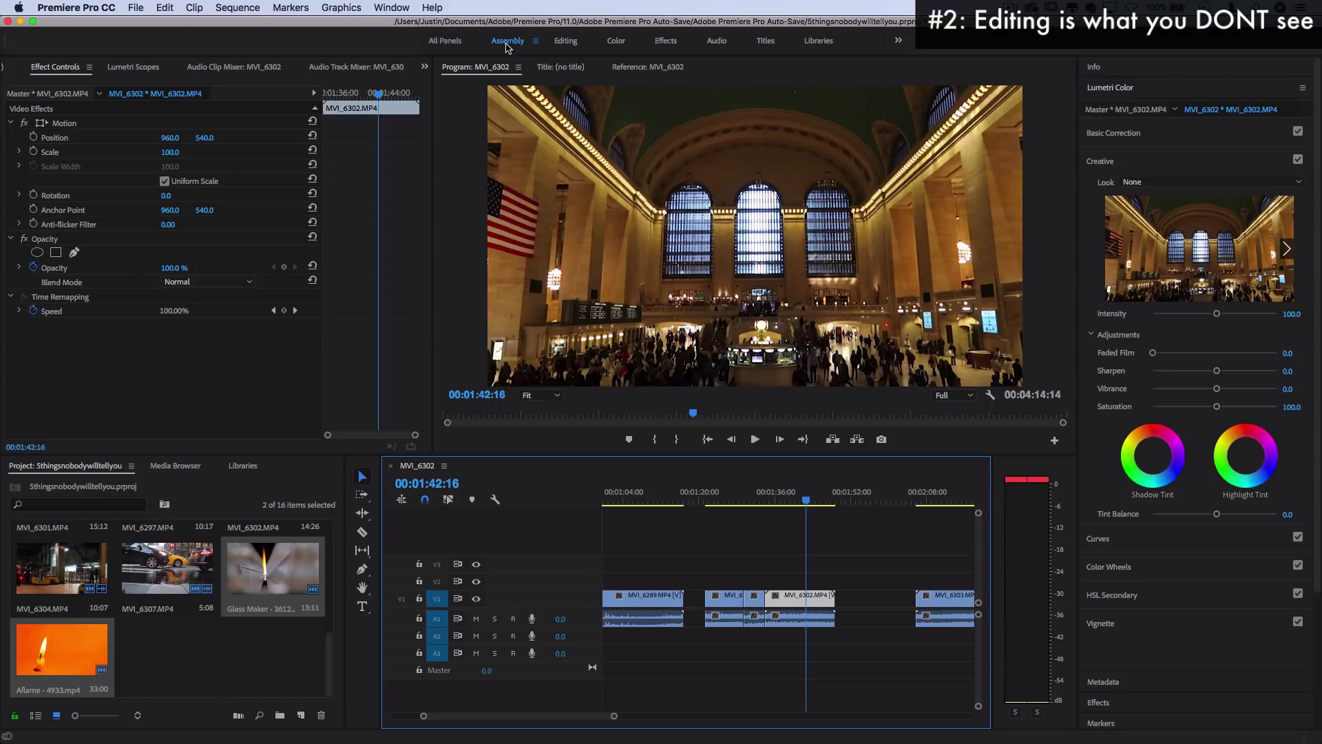
# Cycle through the Assembly, Editing, Color and Effects workspaces, ending in Titles.
pyautogui.click(507, 42)
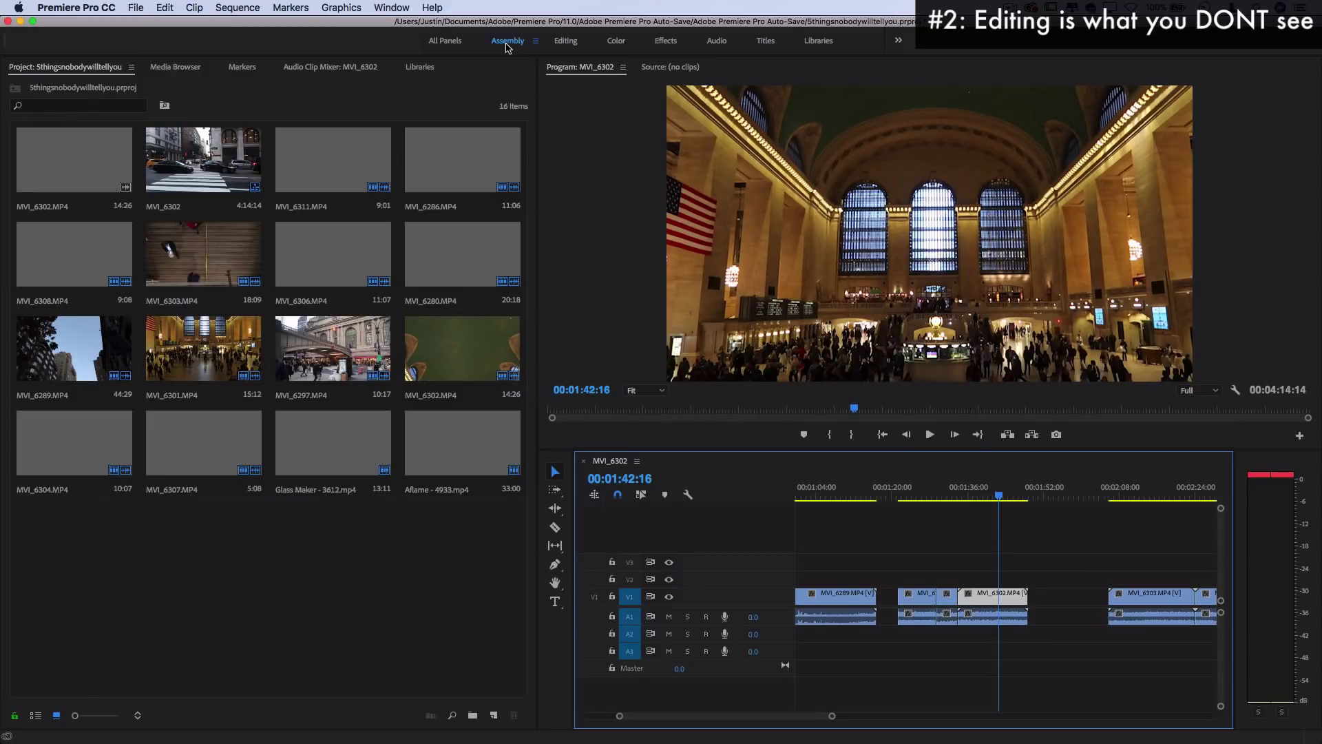
pyautogui.click(565, 43)
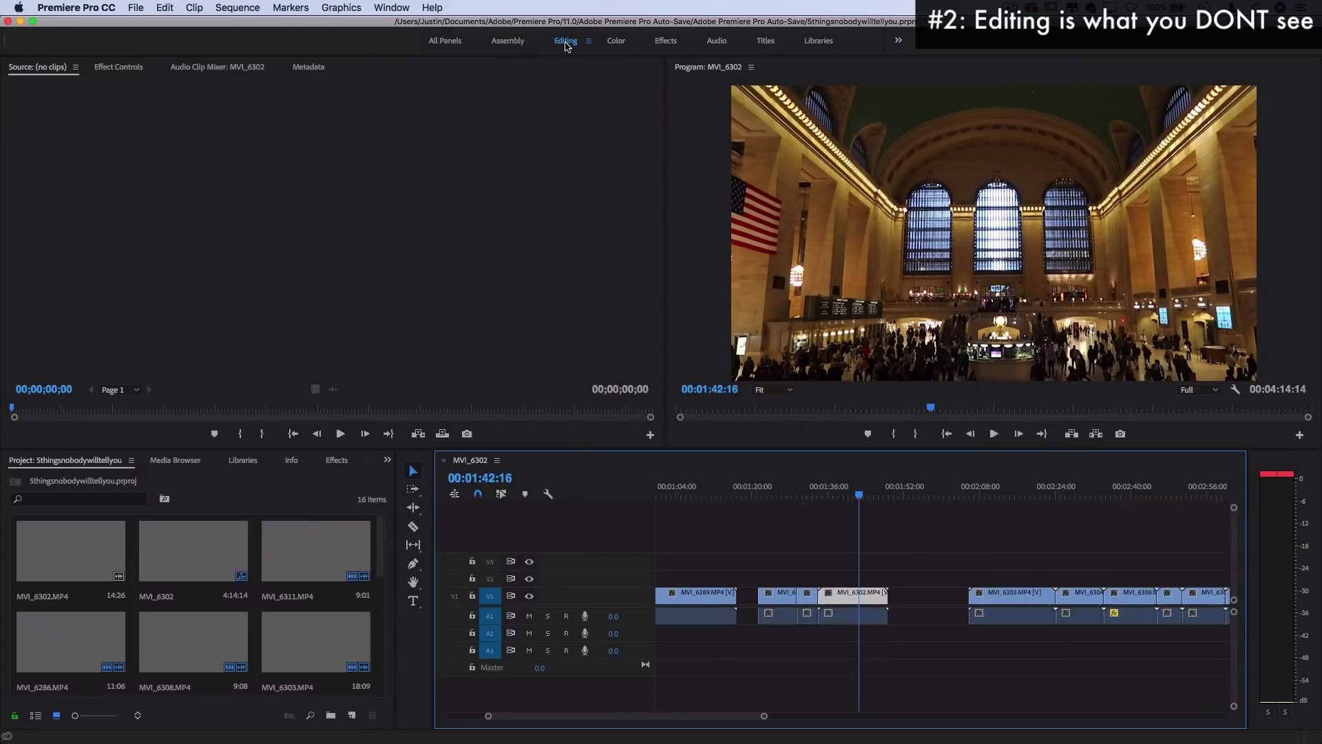
pyautogui.click(616, 41)
pyautogui.click(668, 41)
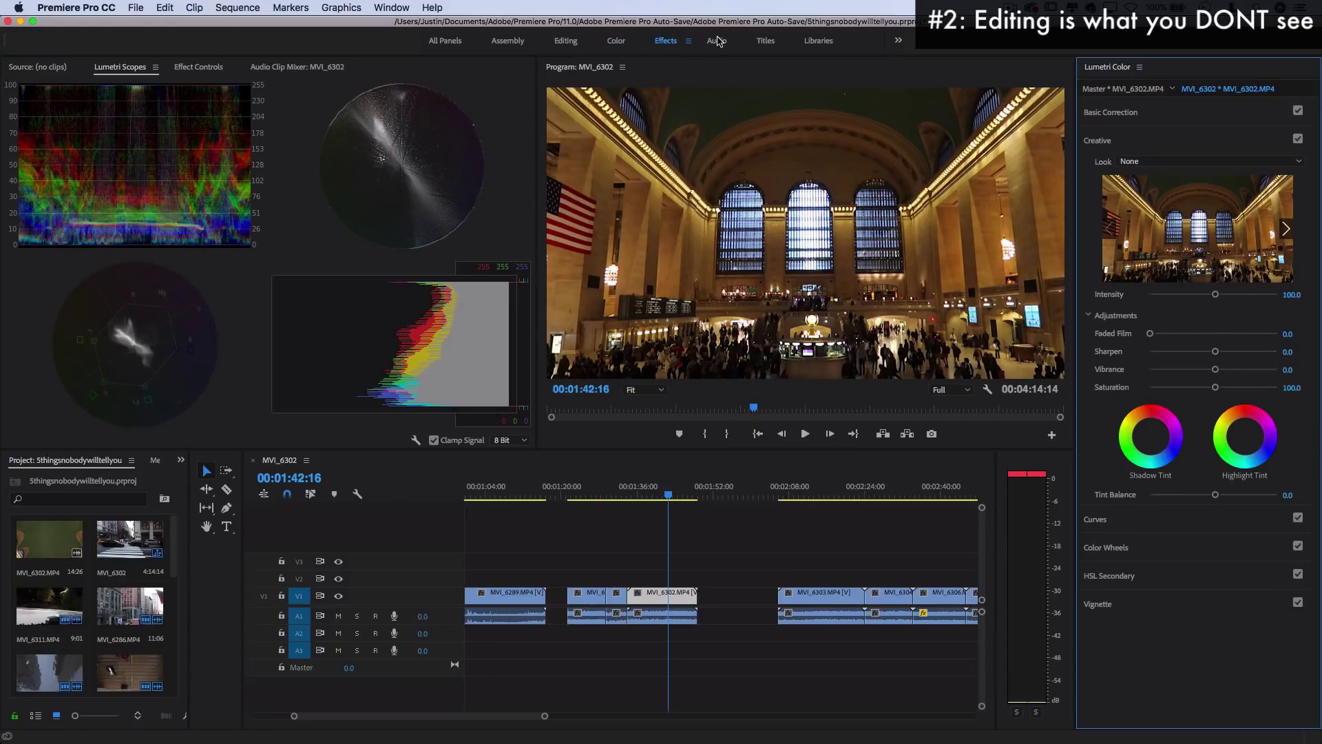
pyautogui.click(767, 41)
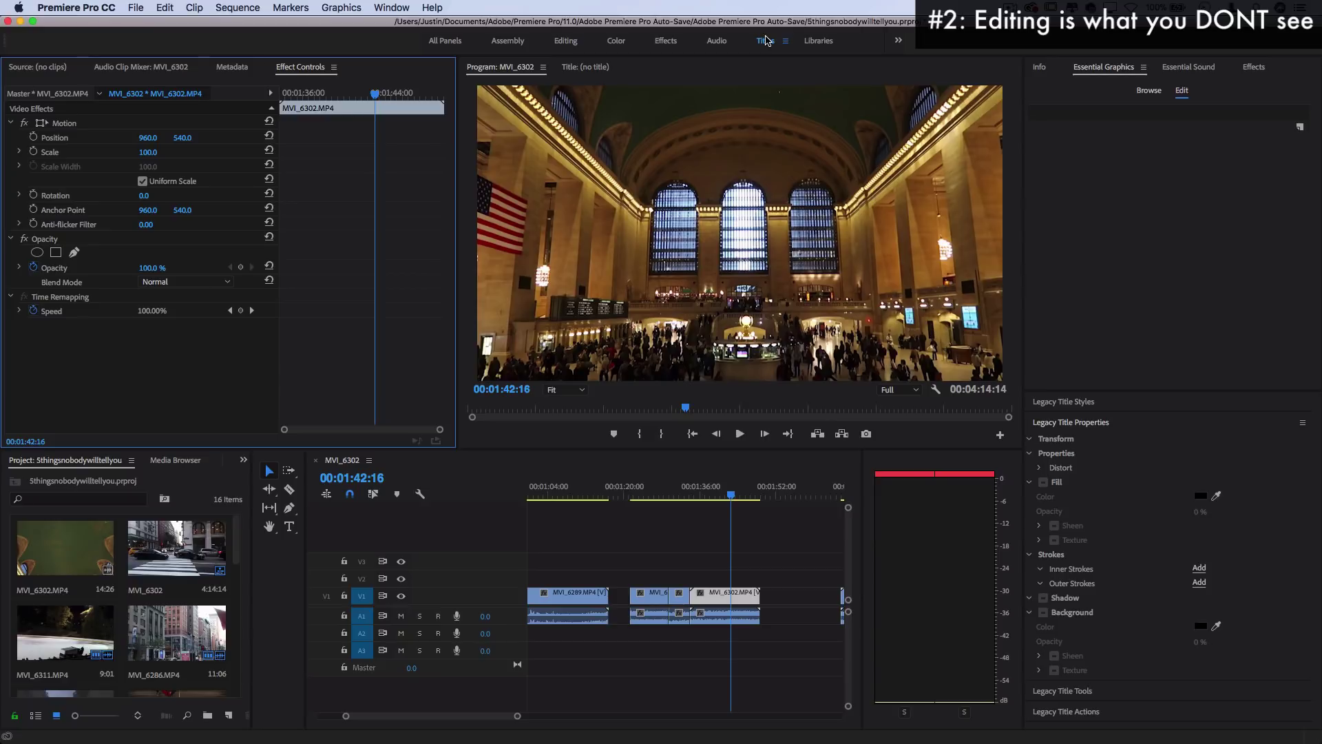
# Zoom the timeline, check frames 00:01:46:14 and 00:01:43:25, then show the whole sequence.
pyautogui.scroll(-3, 688, 526)
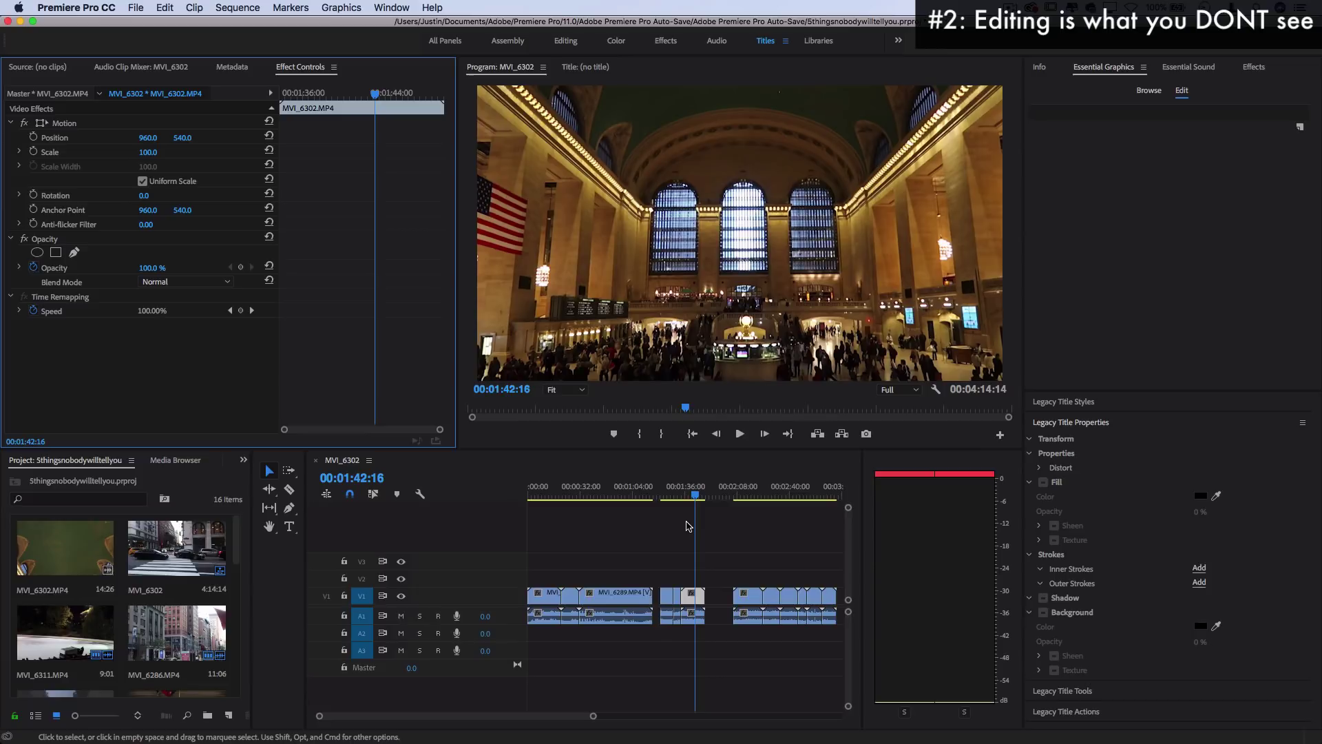
pyautogui.press('=')
pyautogui.press('=')
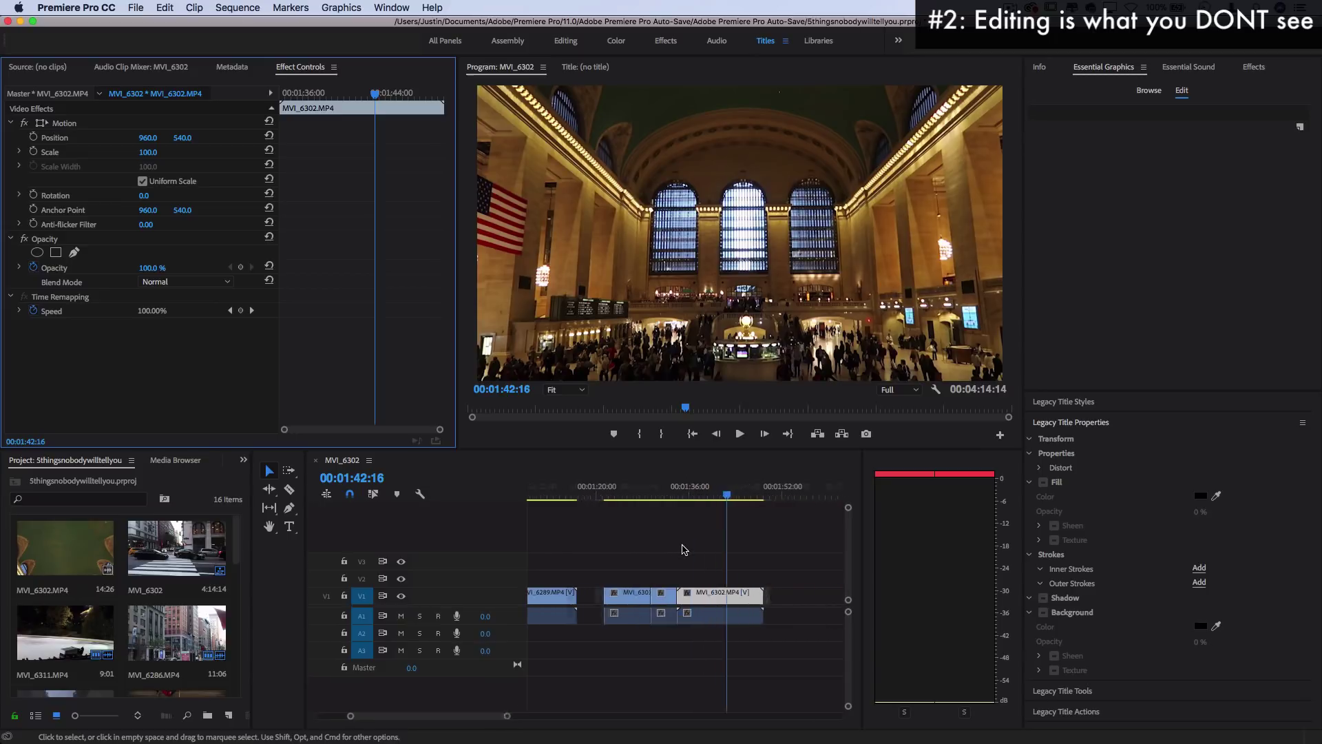
pyautogui.click(769, 496)
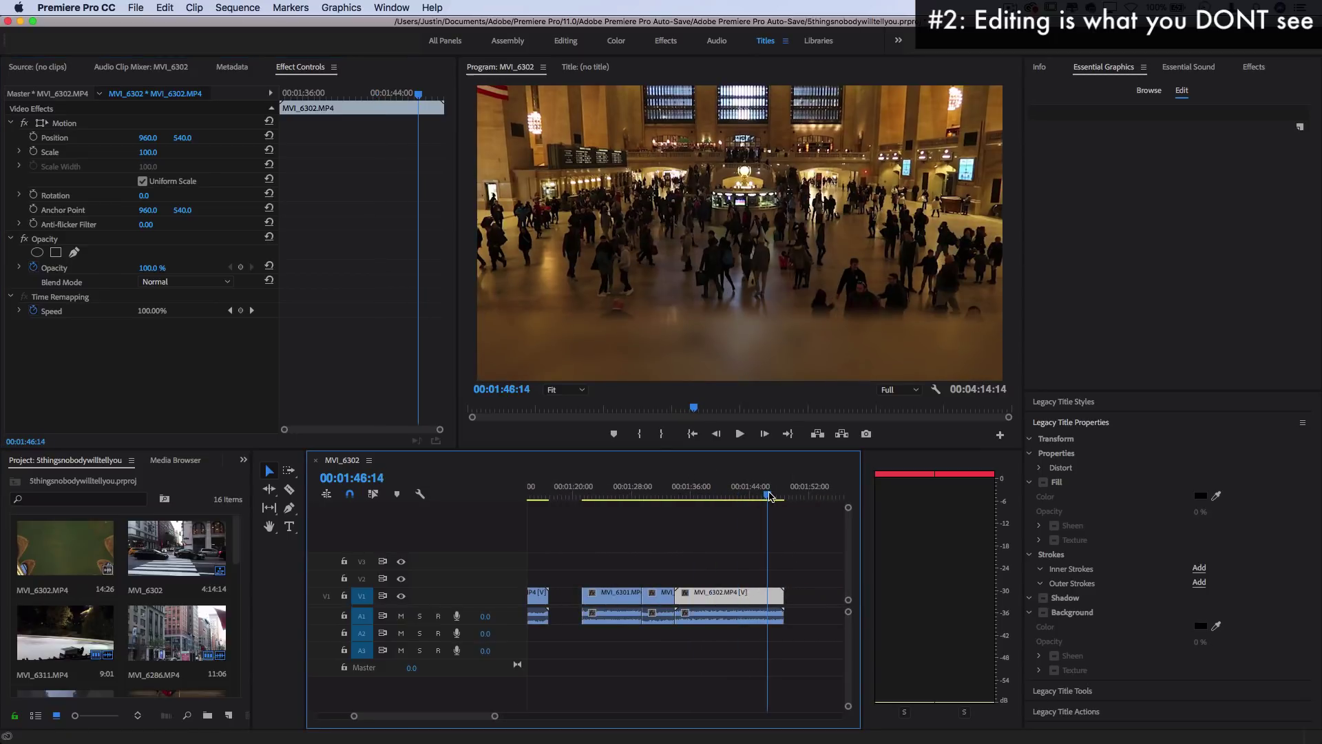
pyautogui.press('-')
pyautogui.click(732, 507)
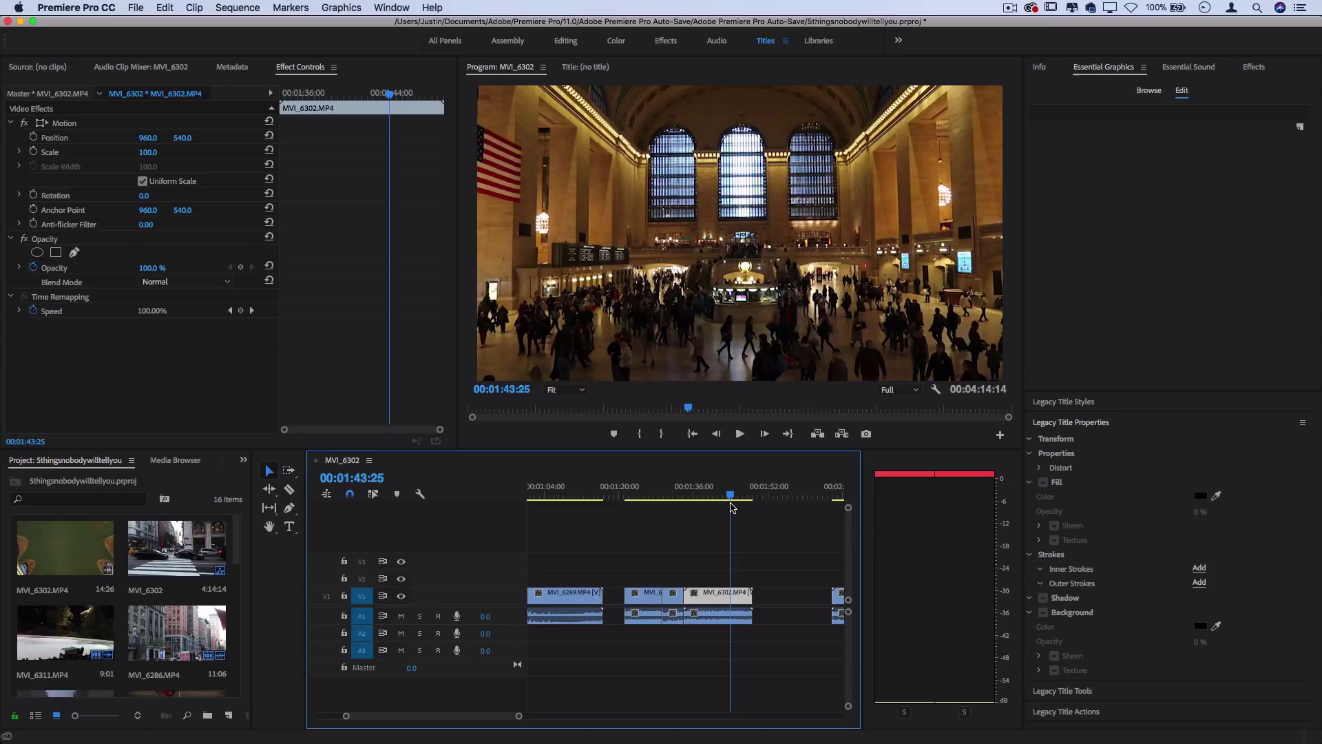
pyautogui.press('-')
pyautogui.press('-')
pyautogui.press('-')
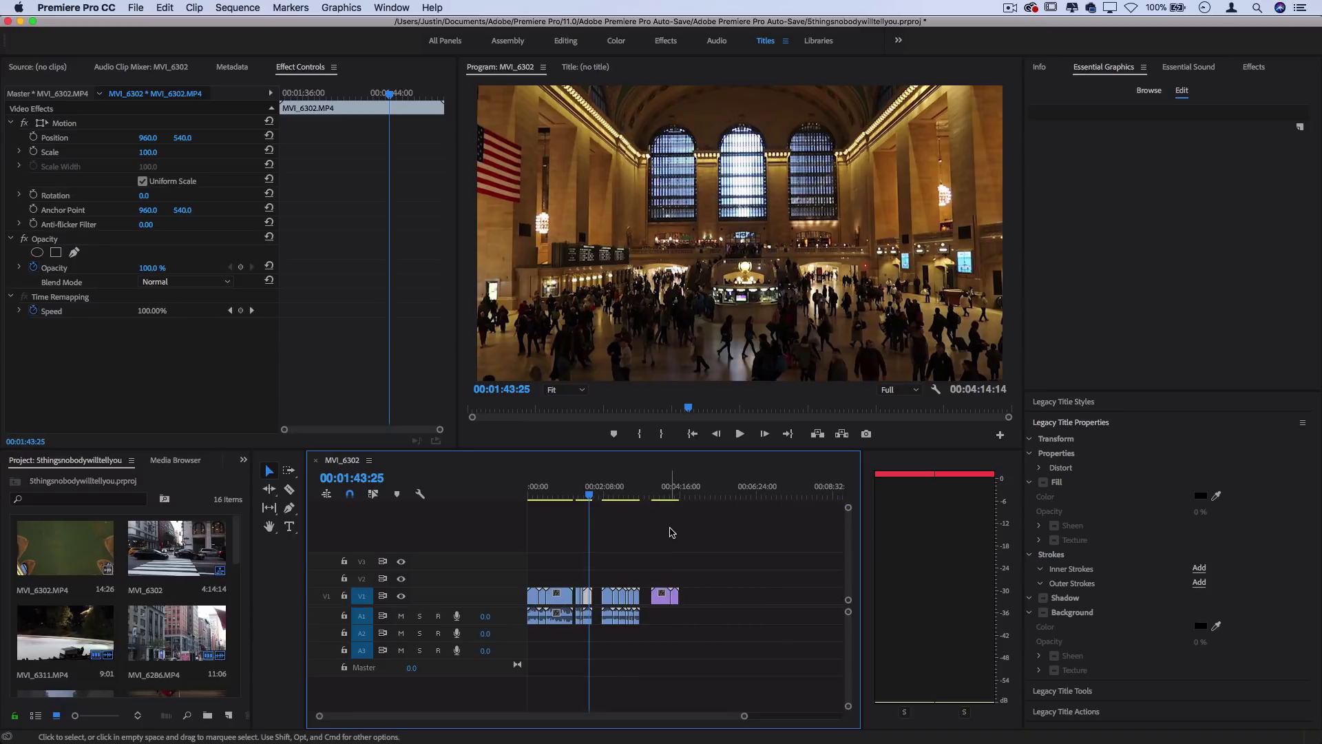
# Put the playhead on the candle clip at 00:03:37:02 and zoom in there.
pyautogui.click(657, 492)
pyautogui.press('=')
pyautogui.press('=')
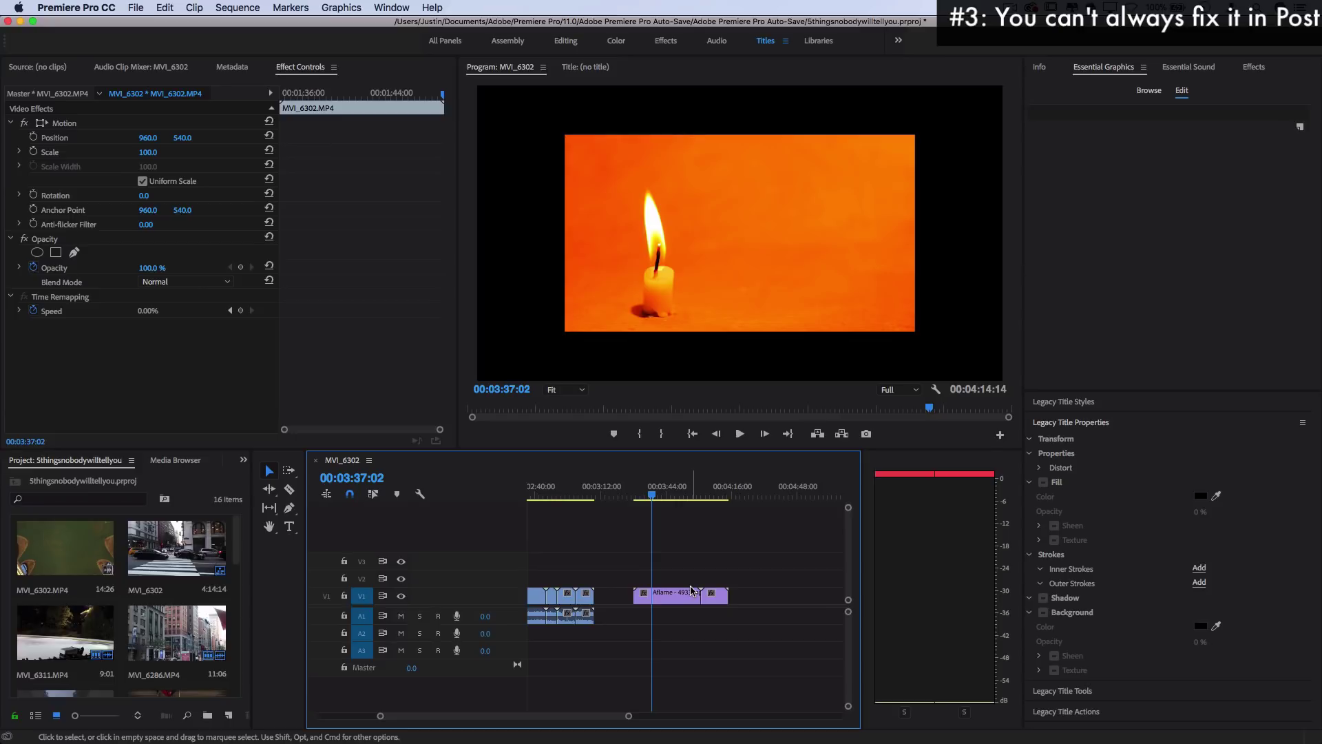
# Set the Aflame candle clip's Scale to 154.0 in Effect Controls.
pyautogui.moveTo(148, 153); pyautogui.dragTo(166, 152)
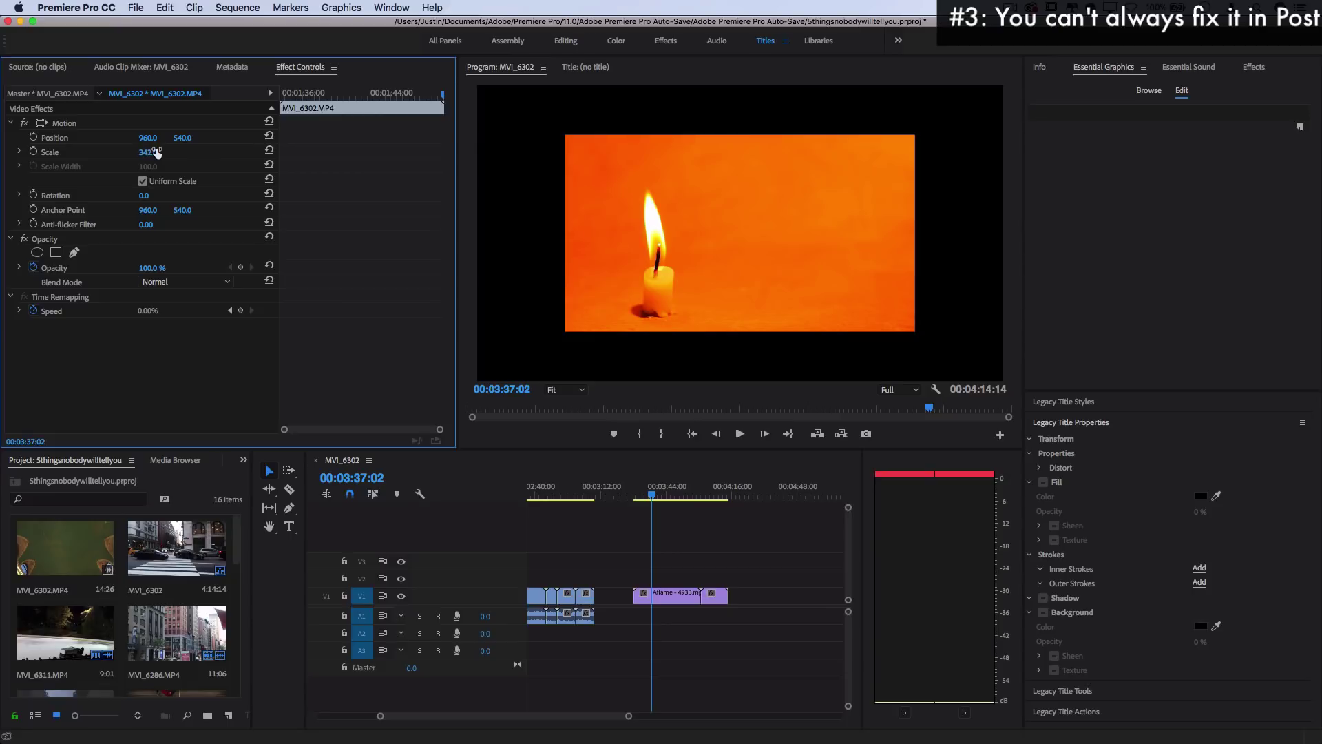
pyautogui.click(664, 598)
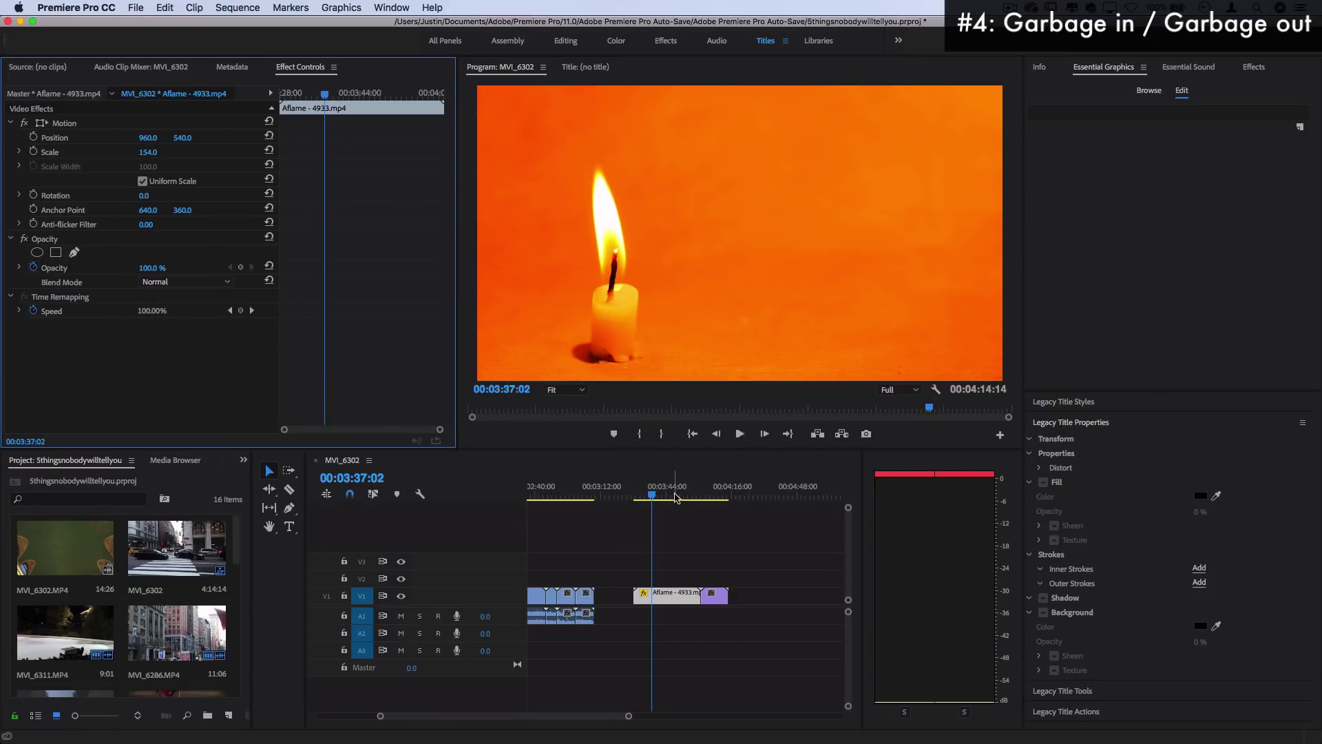
# Scrub through the Aflame candle and glass-blowing shots, parking the playhead at 00:03:41:17.
pyautogui.click(701, 495)
pyautogui.moveTo(709, 494); pyautogui.dragTo(685, 512)
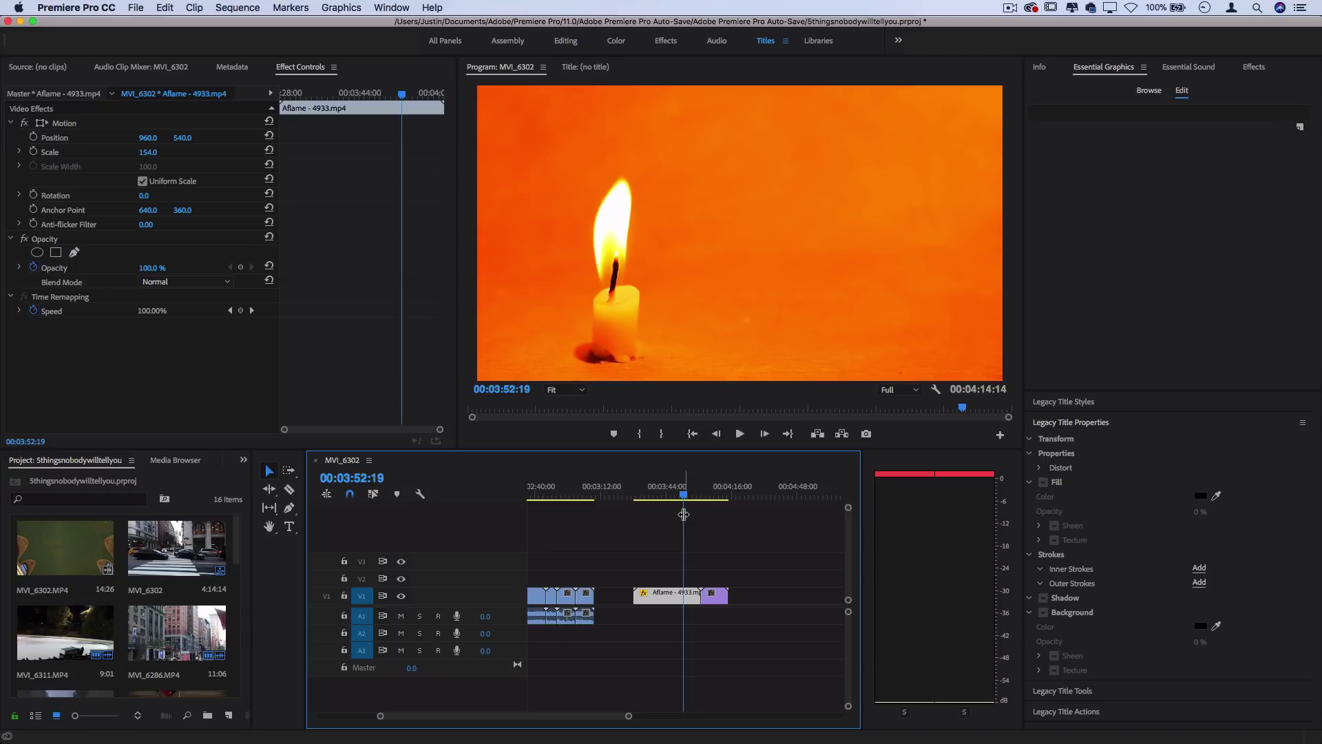
pyautogui.click(700, 490)
pyautogui.moveTo(713, 487)
pyautogui.mouseDown()
pyautogui.moveTo(684, 489)
pyautogui.moveTo(717, 491)
pyautogui.mouseUp()
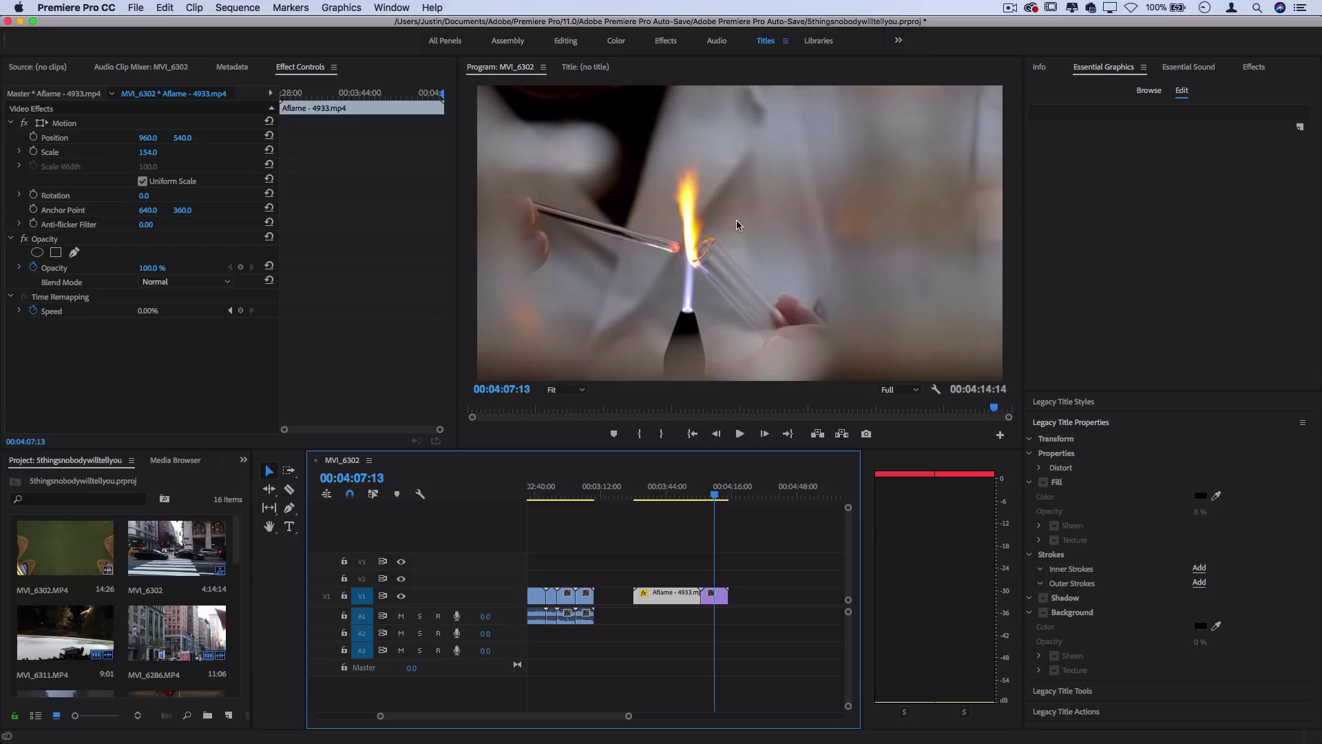
pyautogui.click(662, 495)
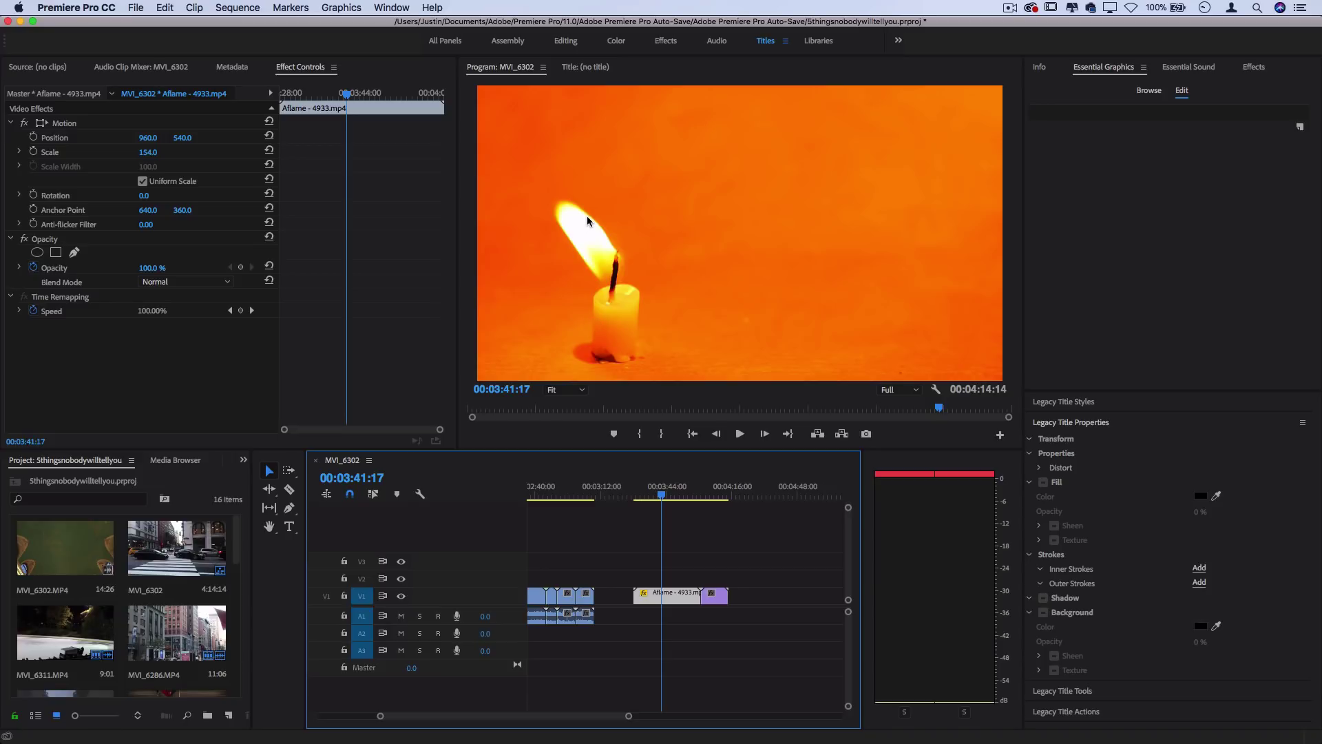
# Switch to the Color workspace and try the Fuji F125 Kodak 2395 look on the candle clip.
pyautogui.click(616, 43)
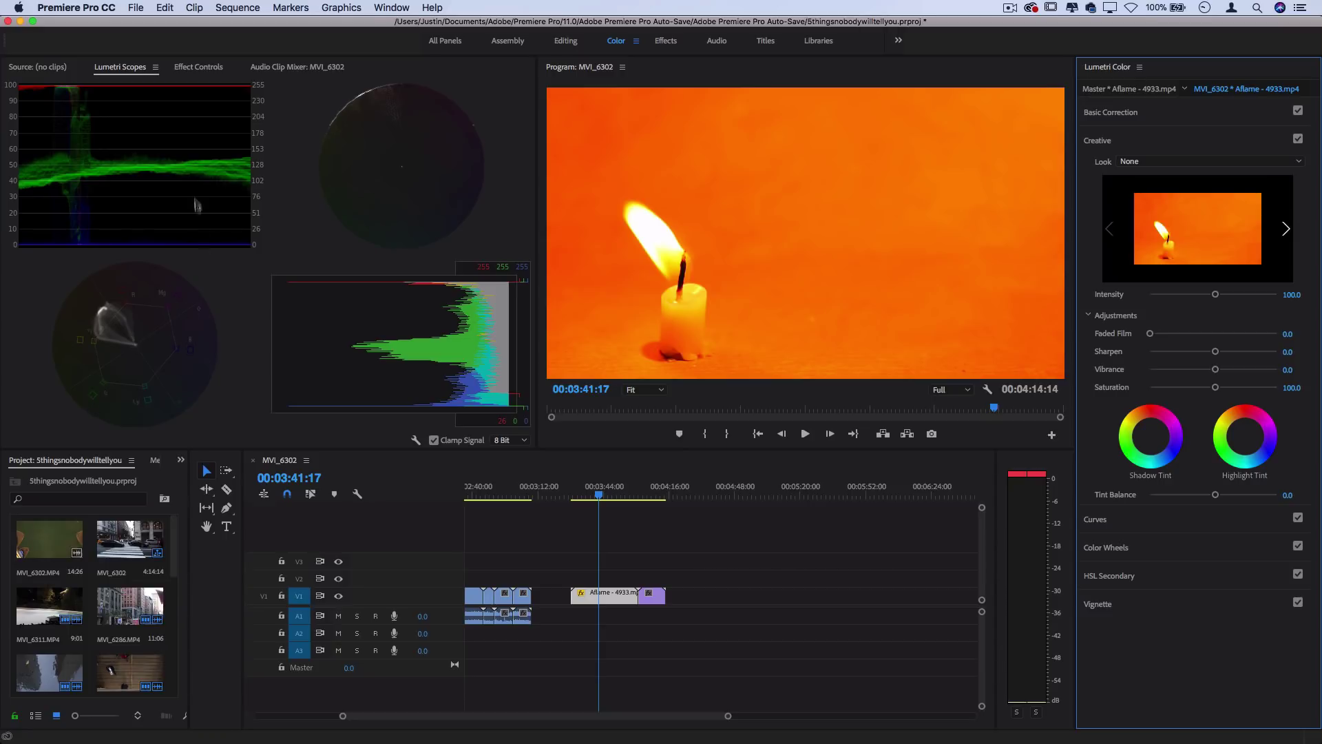
pyautogui.doubleClick(1162, 164)
pyautogui.click(1162, 164)
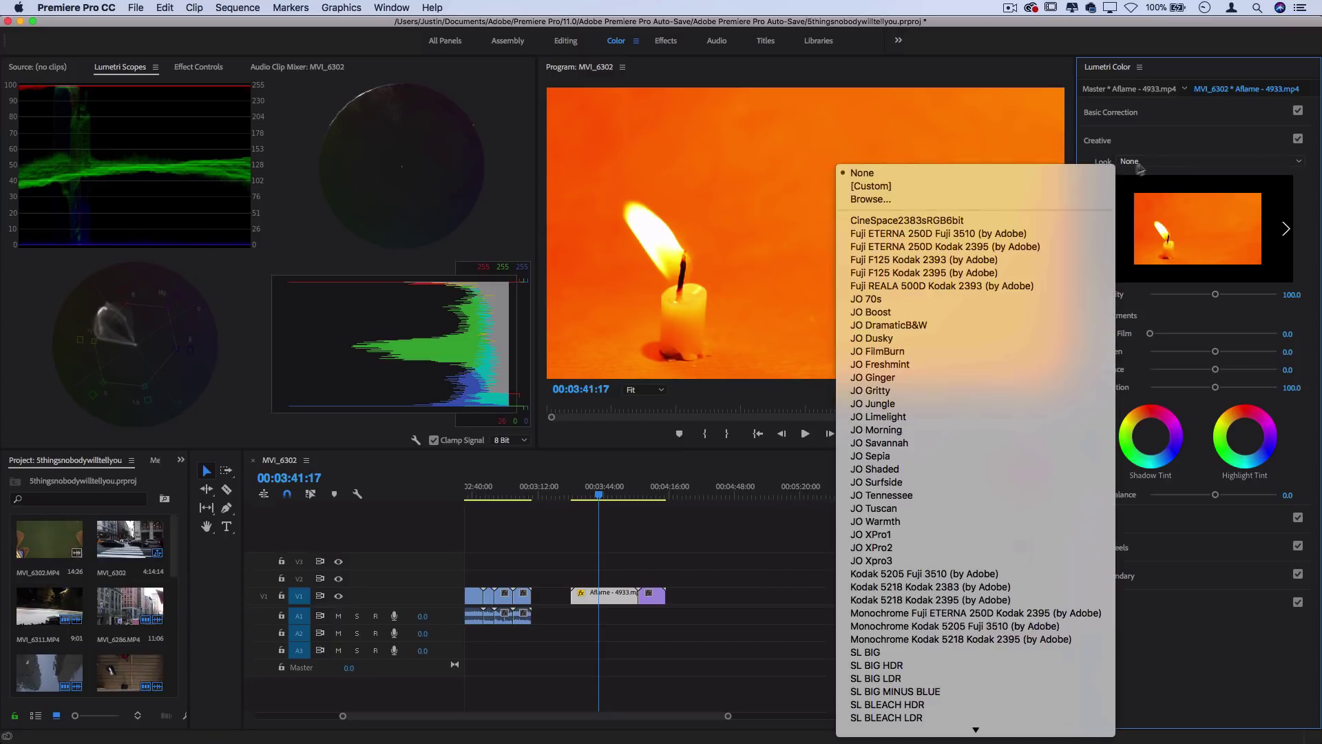
pyautogui.click(989, 270)
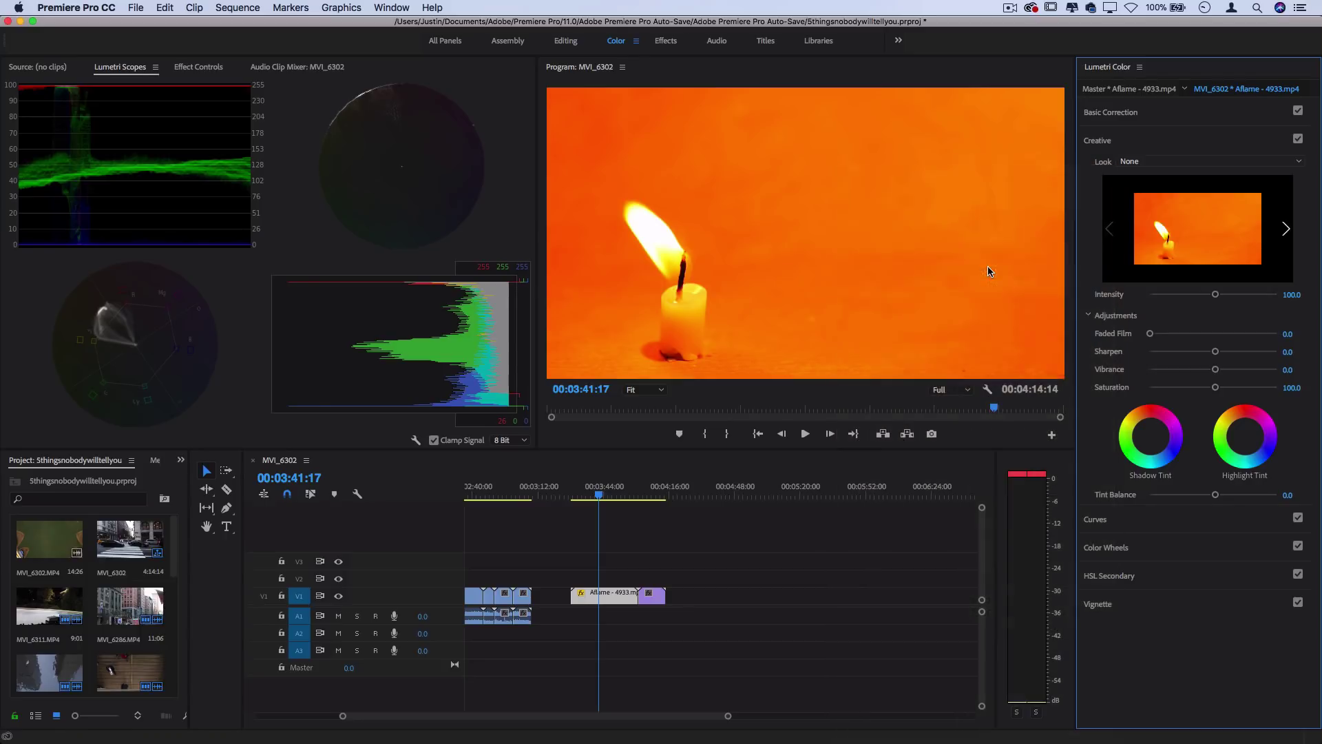
# Preview the JO 70s, DramaticB&W, Dusky, FilmBurn, Ginger, Gritty and Jungle looks on the candle.
pyautogui.click(1287, 229)
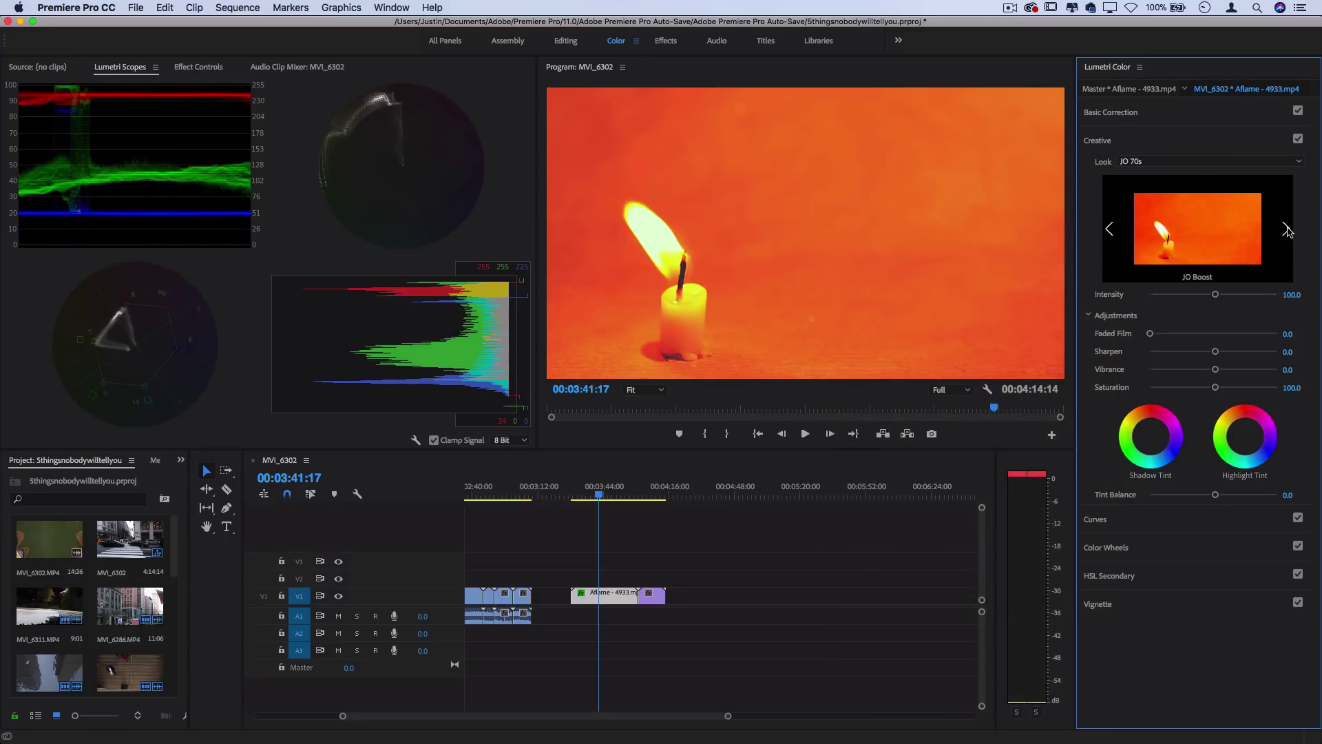
pyautogui.click(1287, 229)
pyautogui.click(1233, 234)
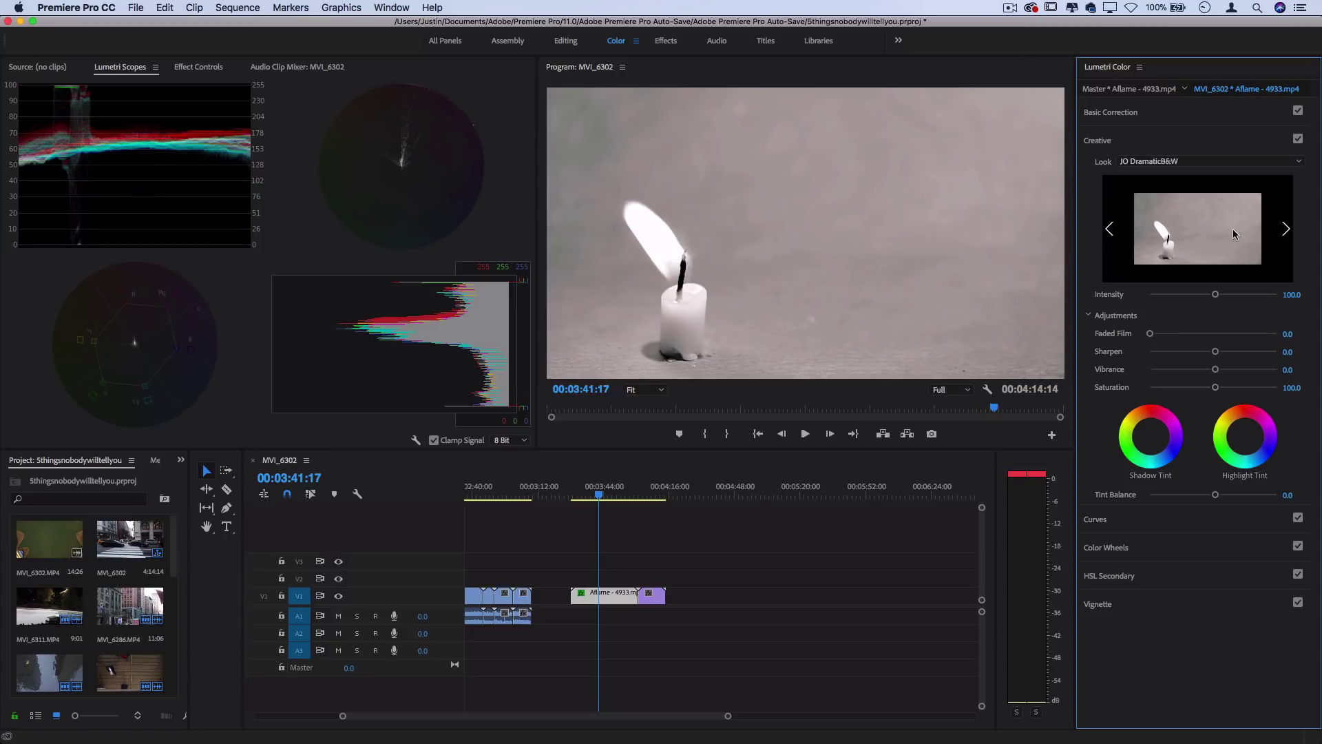
pyautogui.click(1286, 229)
pyautogui.click(1239, 221)
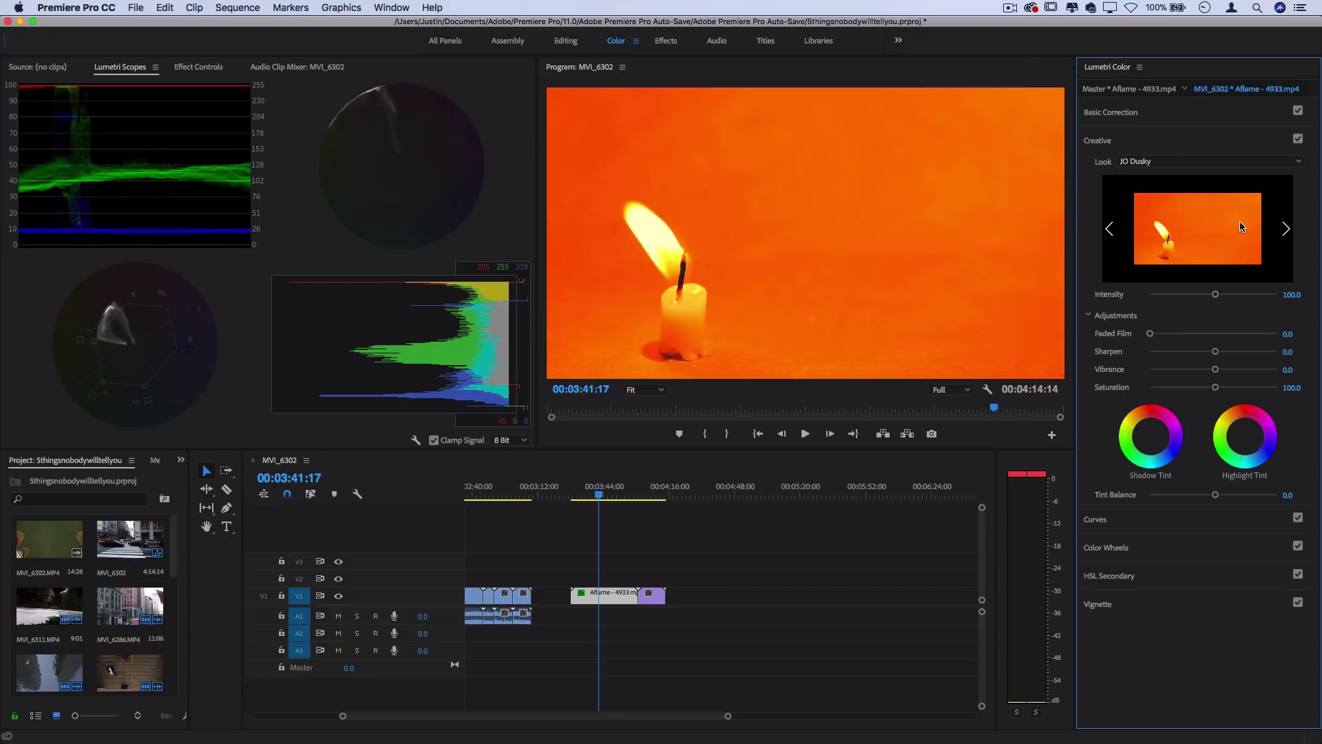
pyautogui.click(1293, 229)
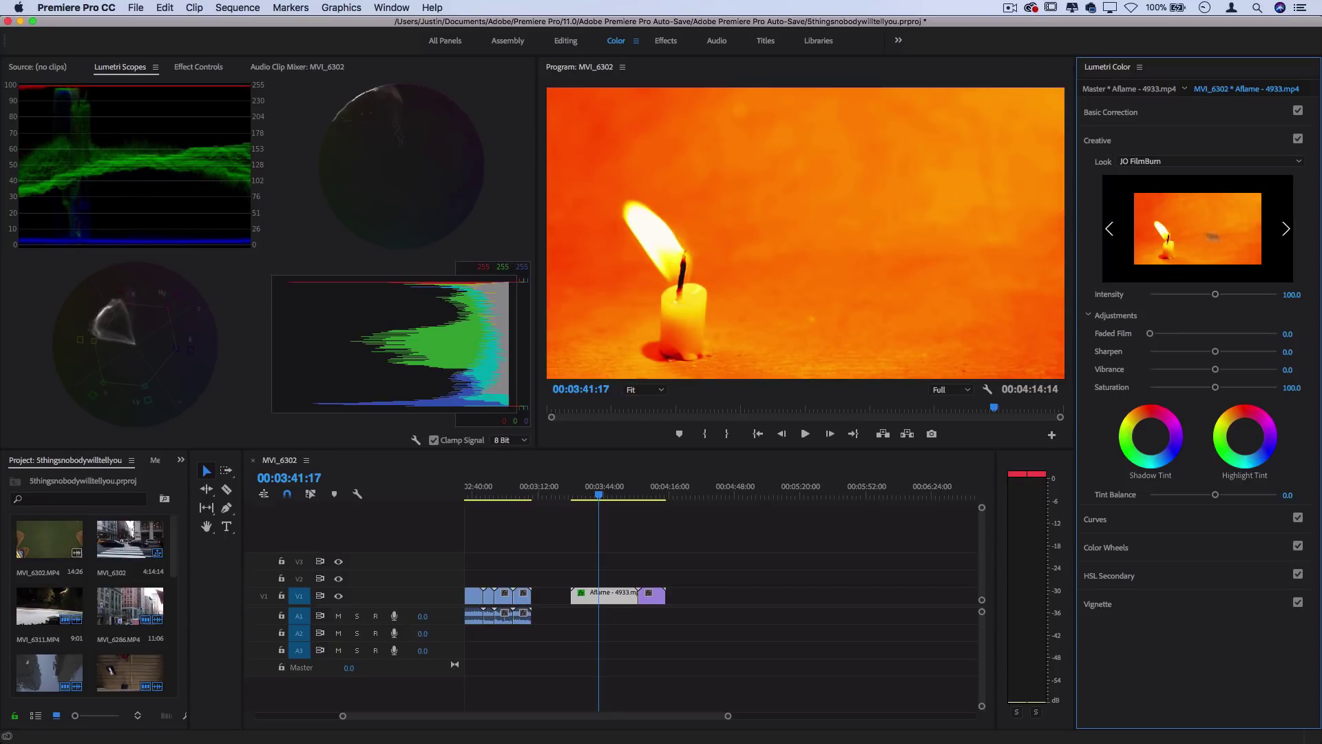
pyautogui.click(1224, 227)
pyautogui.click(1291, 234)
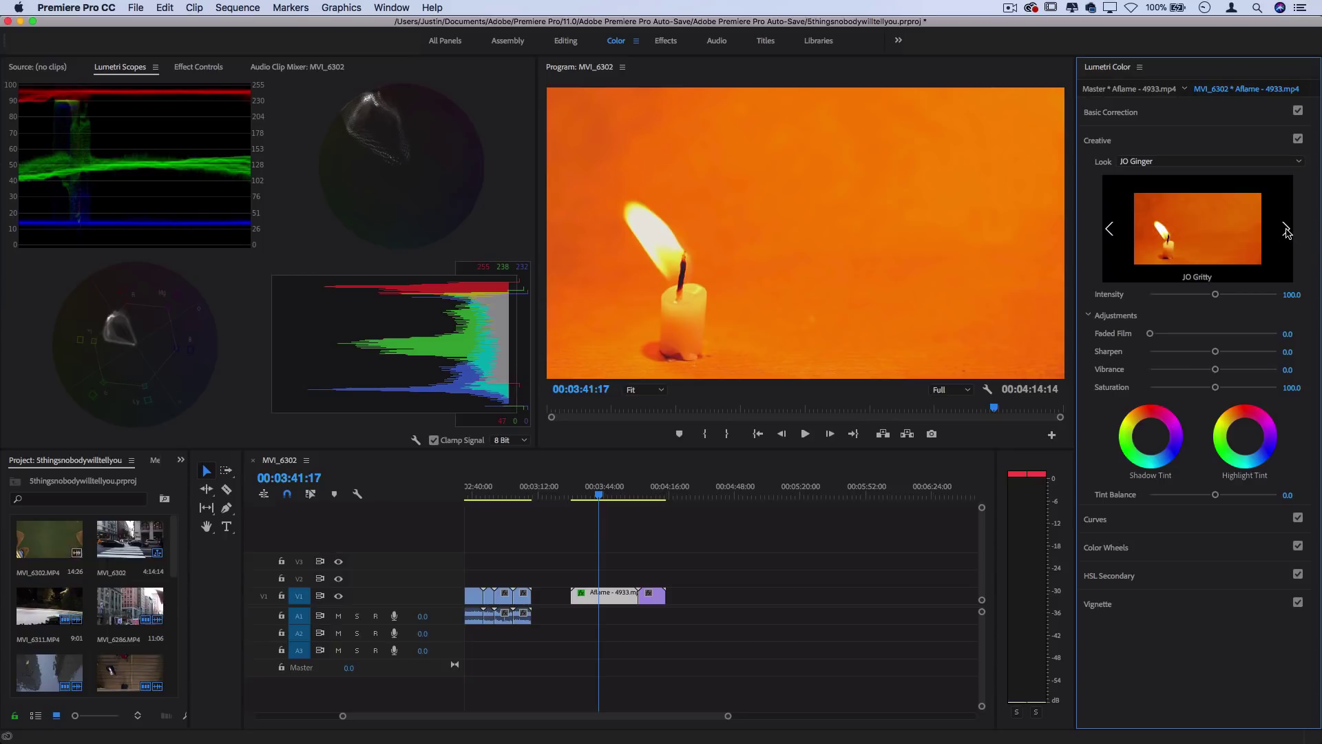
pyautogui.click(1210, 233)
pyautogui.click(1287, 229)
pyautogui.click(1194, 234)
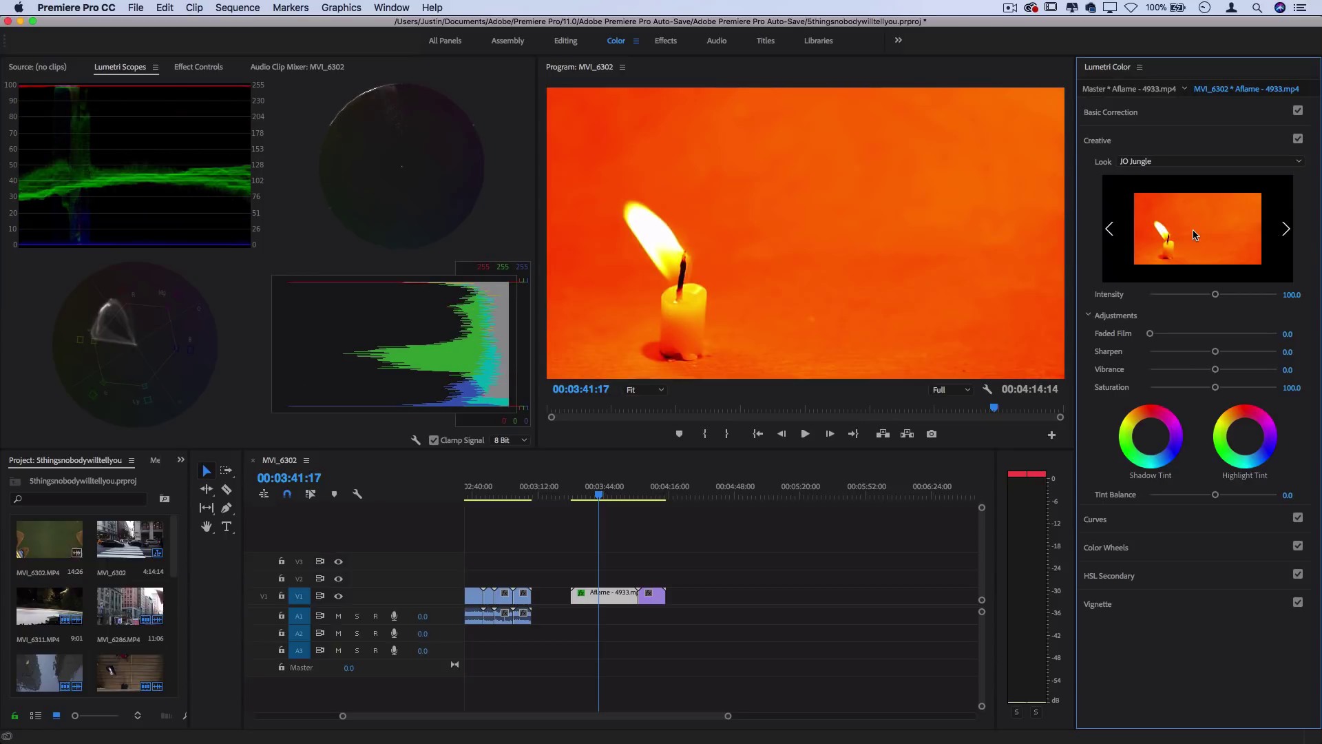
# Apply the JO XPro2 look to the candle clip, then move to the glass-blowing clip.
pyautogui.click(1181, 163)
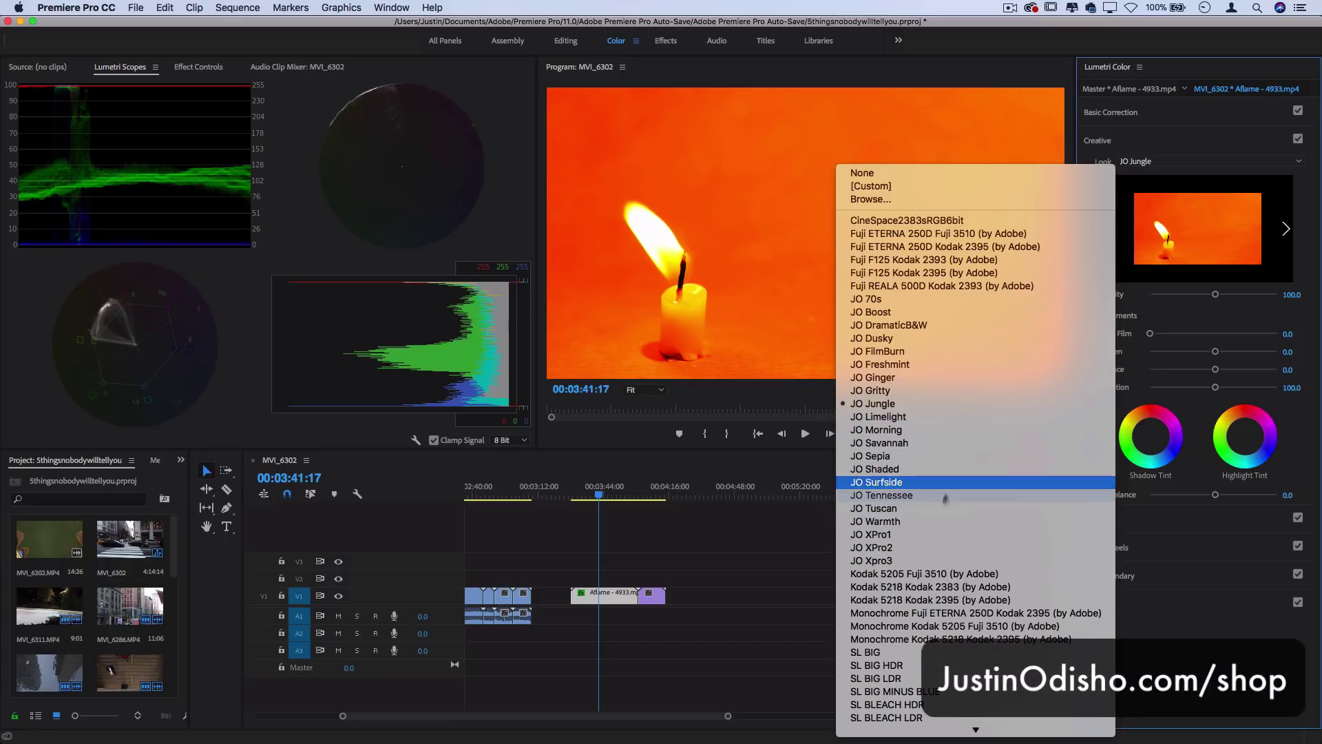
pyautogui.click(932, 549)
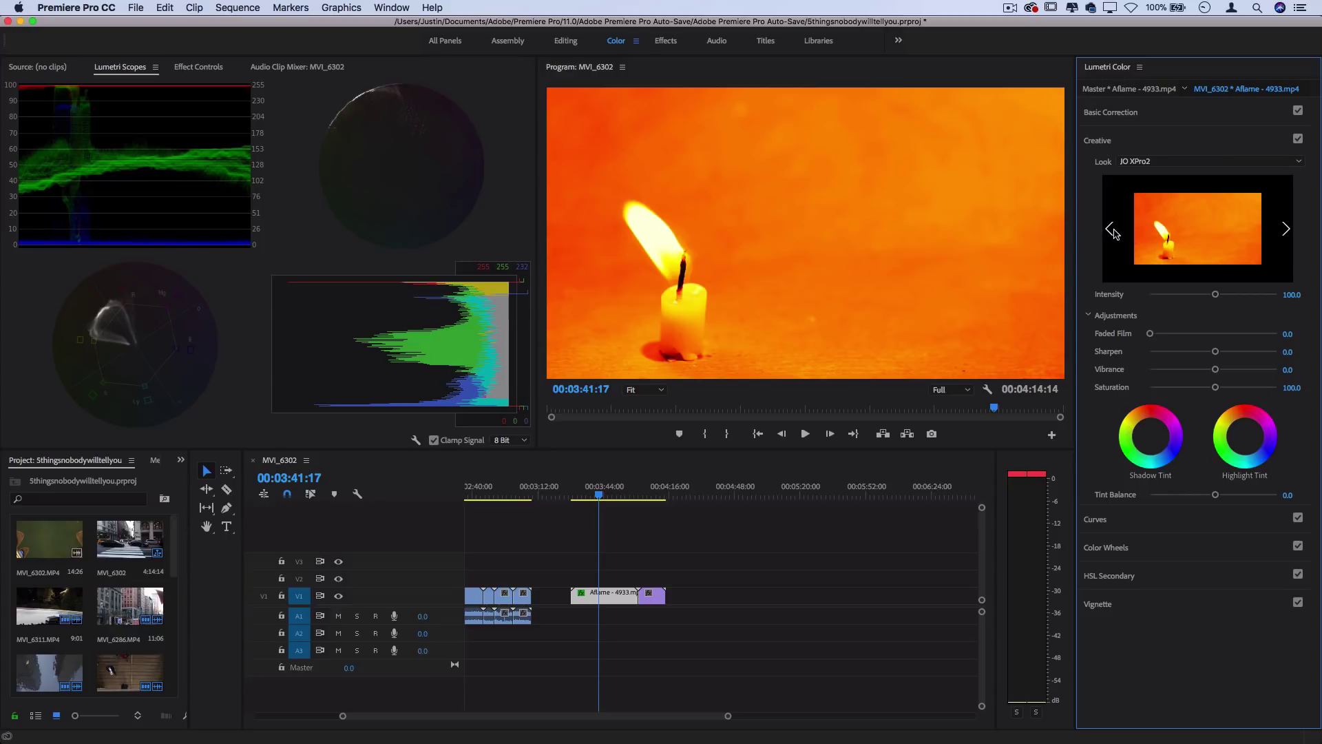
pyautogui.click(653, 495)
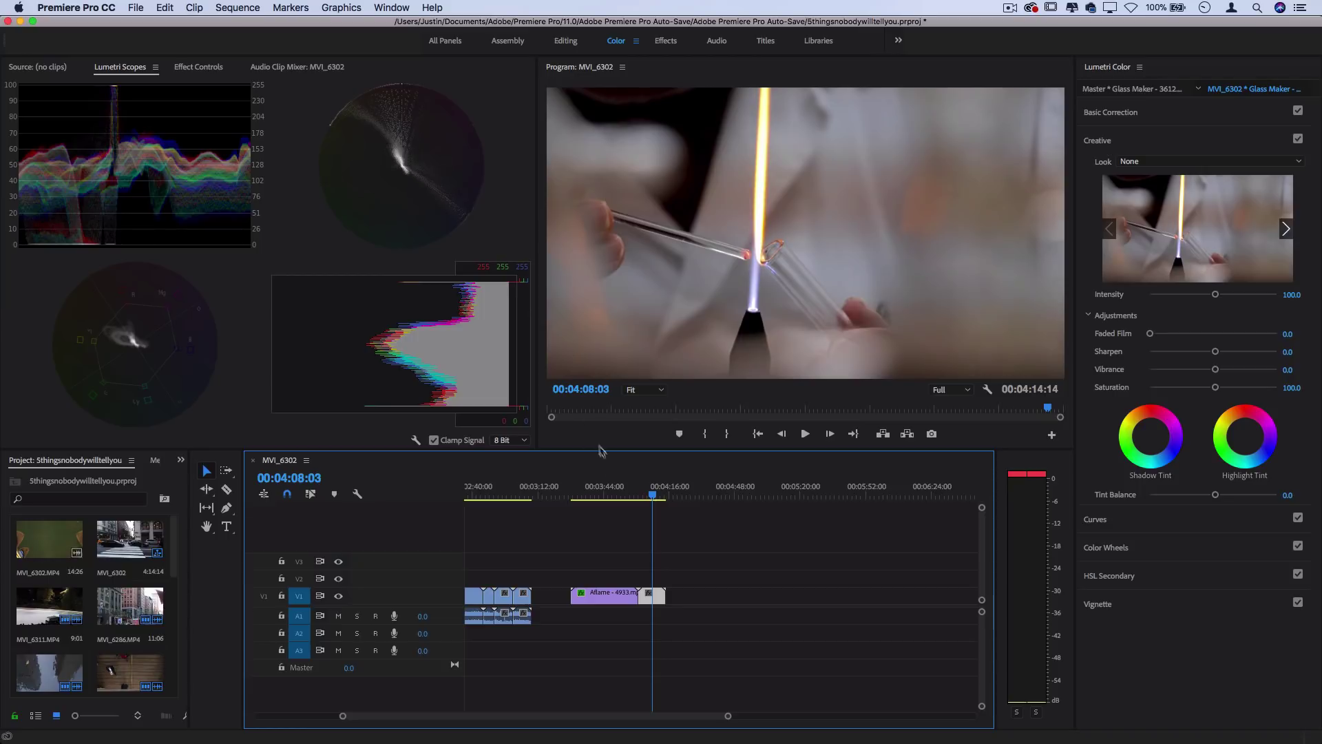
# Recheck the candle's grade, then try the JO Ginger and JO Gritty looks on the glass-blowing clip.
pyautogui.click(613, 495)
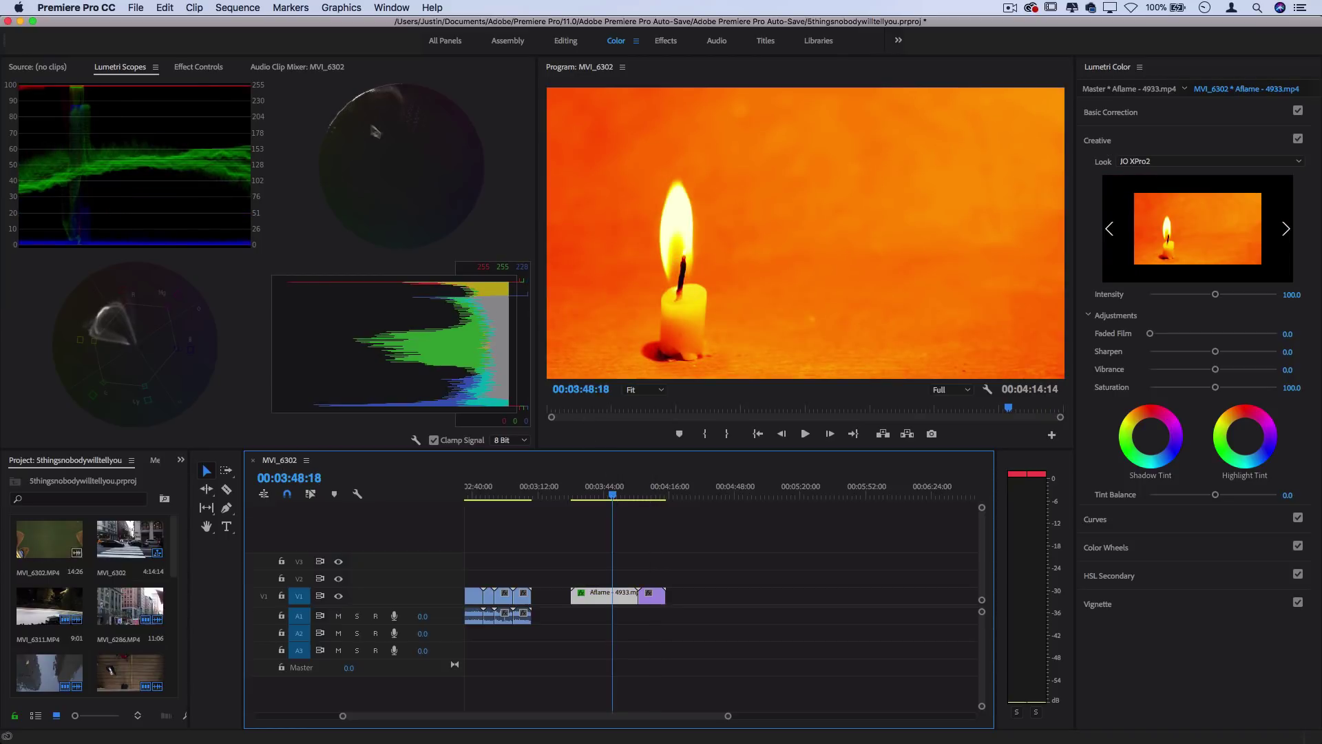
pyautogui.press('Down')
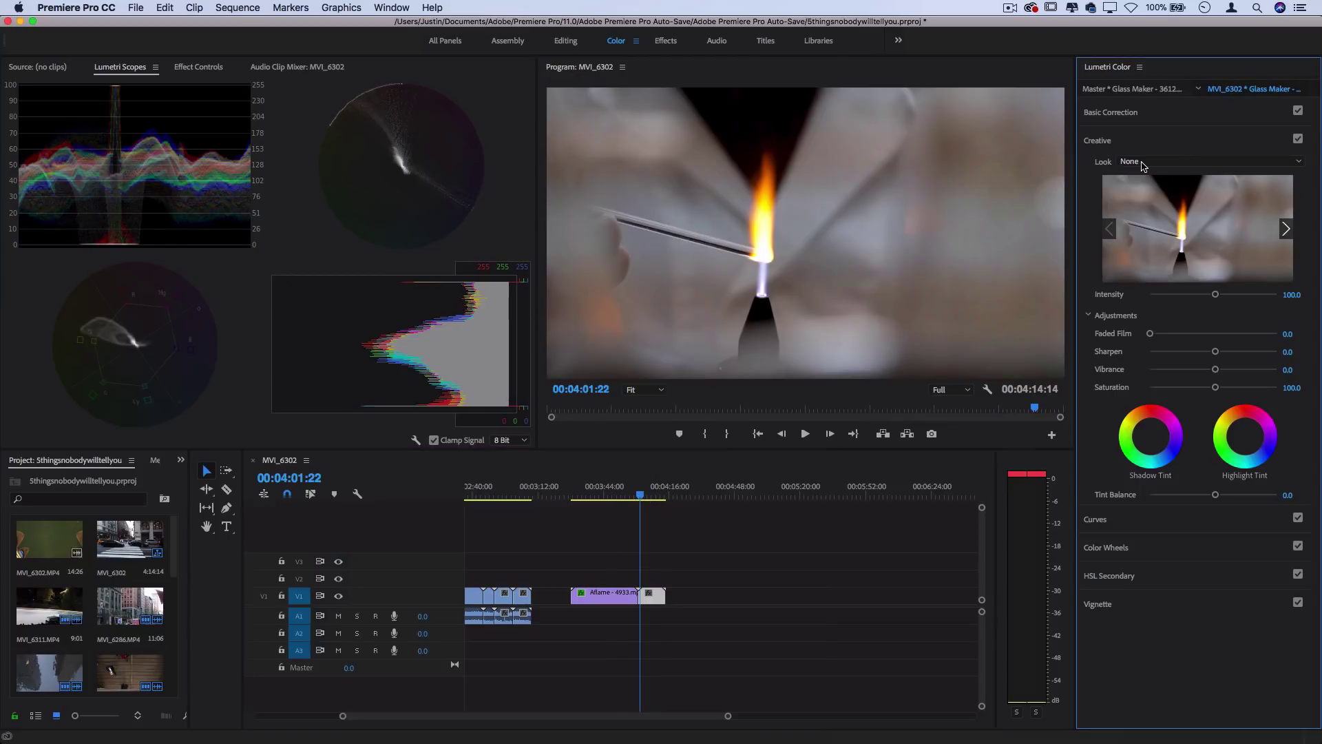
pyautogui.click(1142, 166)
pyautogui.press('Escape')
pyautogui.click(1285, 229)
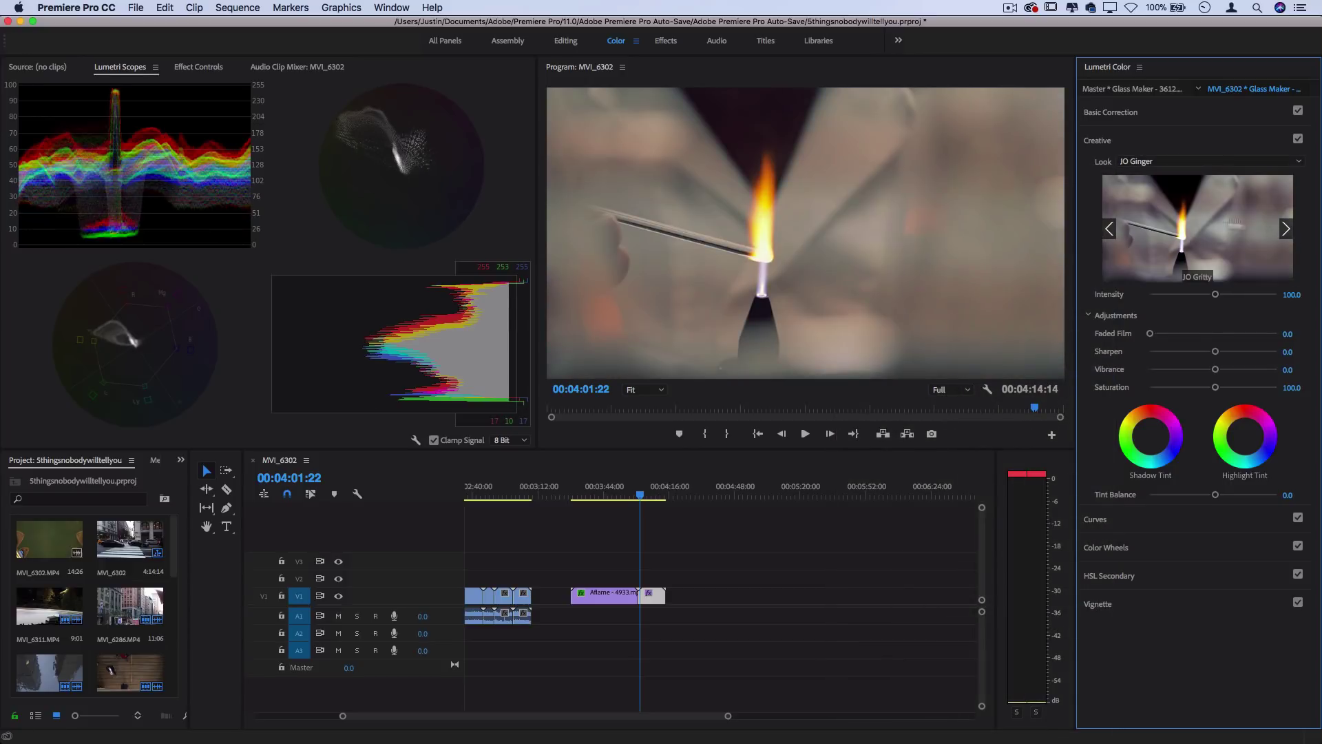
pyautogui.click(1209, 215)
# Set the glass-blowing clip to JO XPro1 at intensity 143.8, briefly comparing against JO 70s.
pyautogui.click(1198, 166)
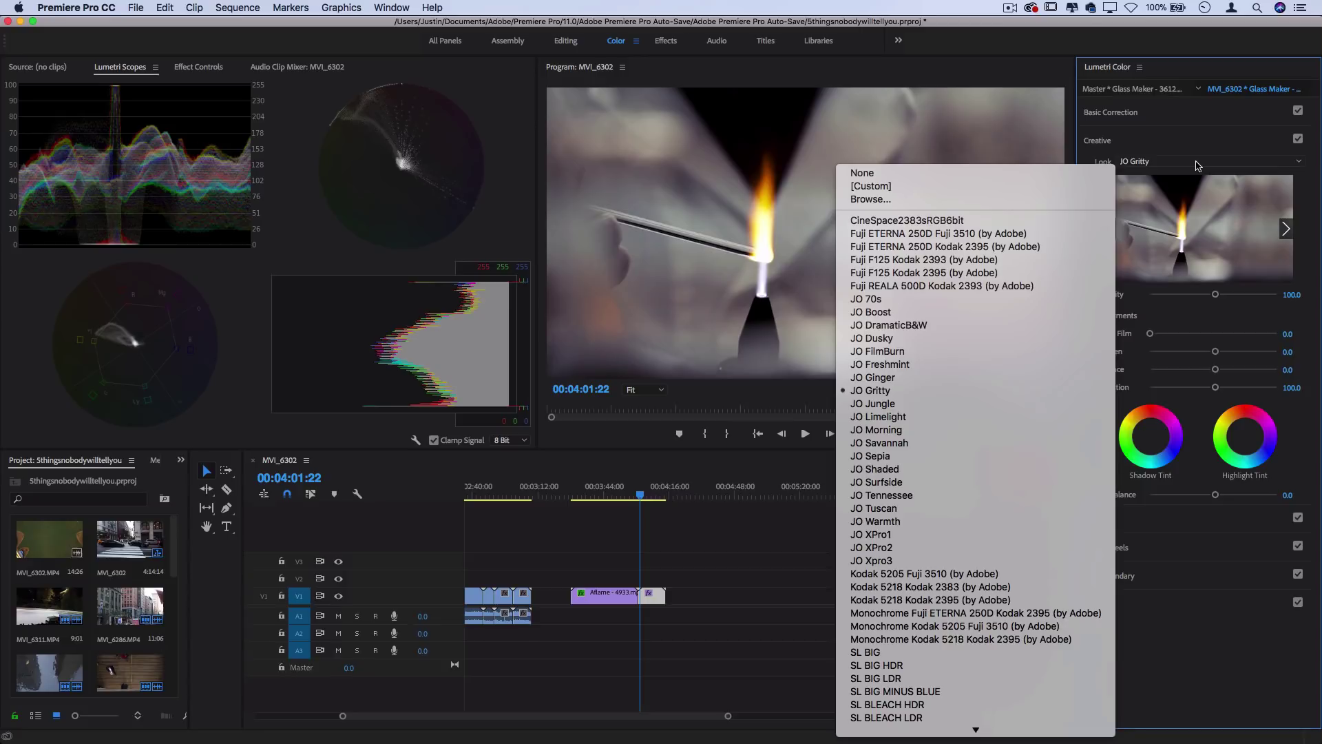
pyautogui.click(872, 534)
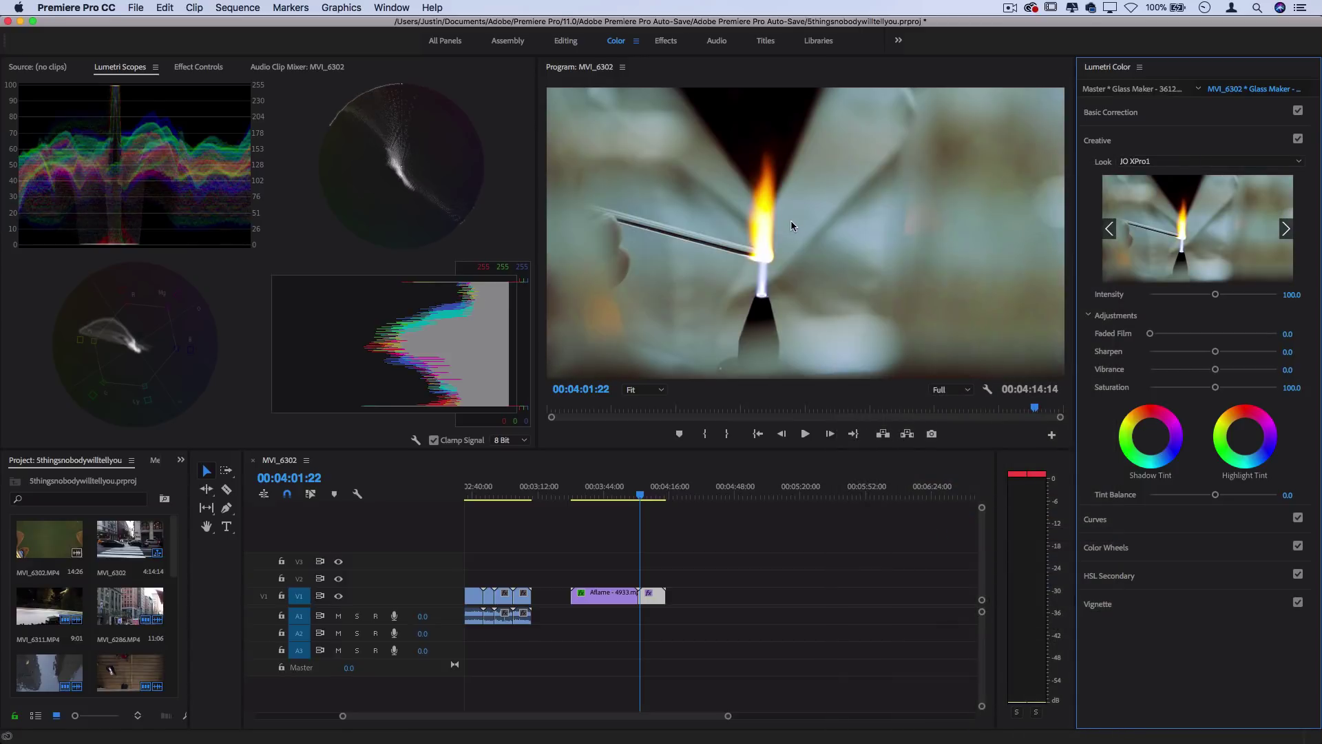
pyautogui.click(1241, 294)
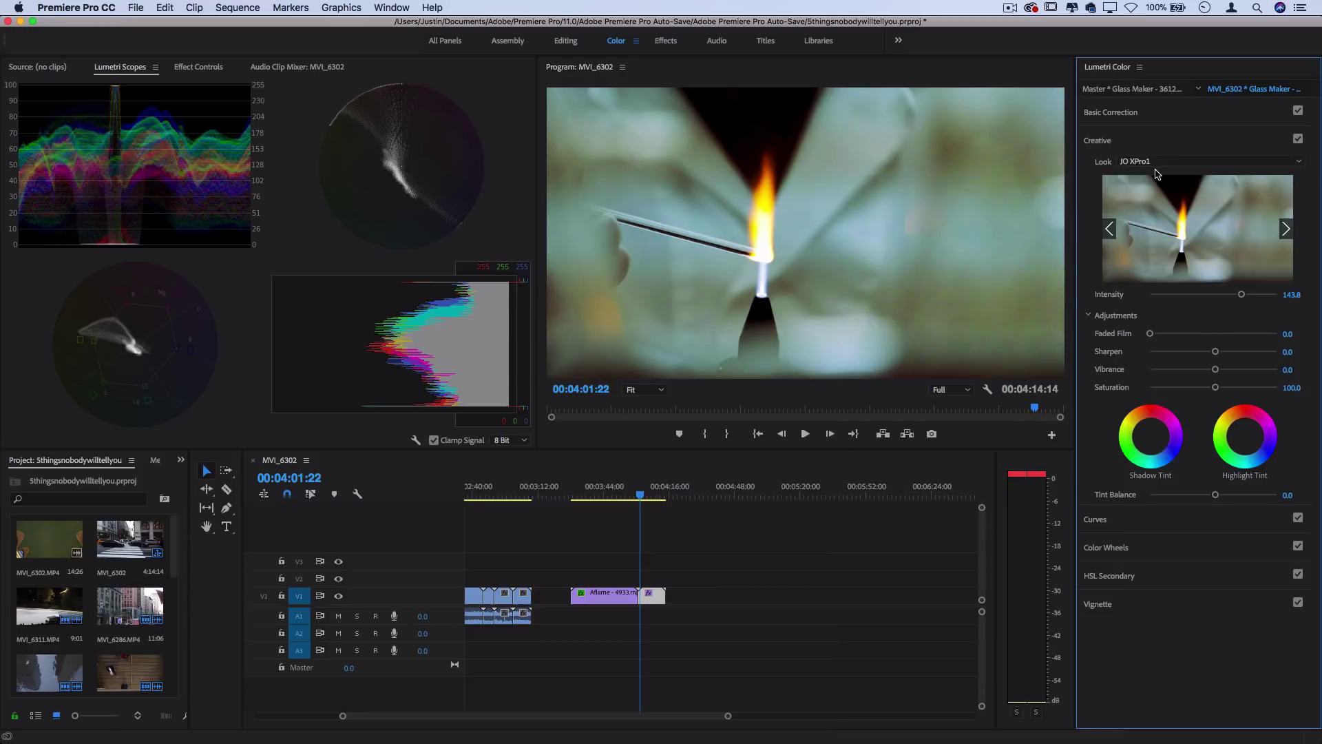
pyautogui.click(1175, 161)
pyautogui.click(948, 299)
pyautogui.click(1181, 167)
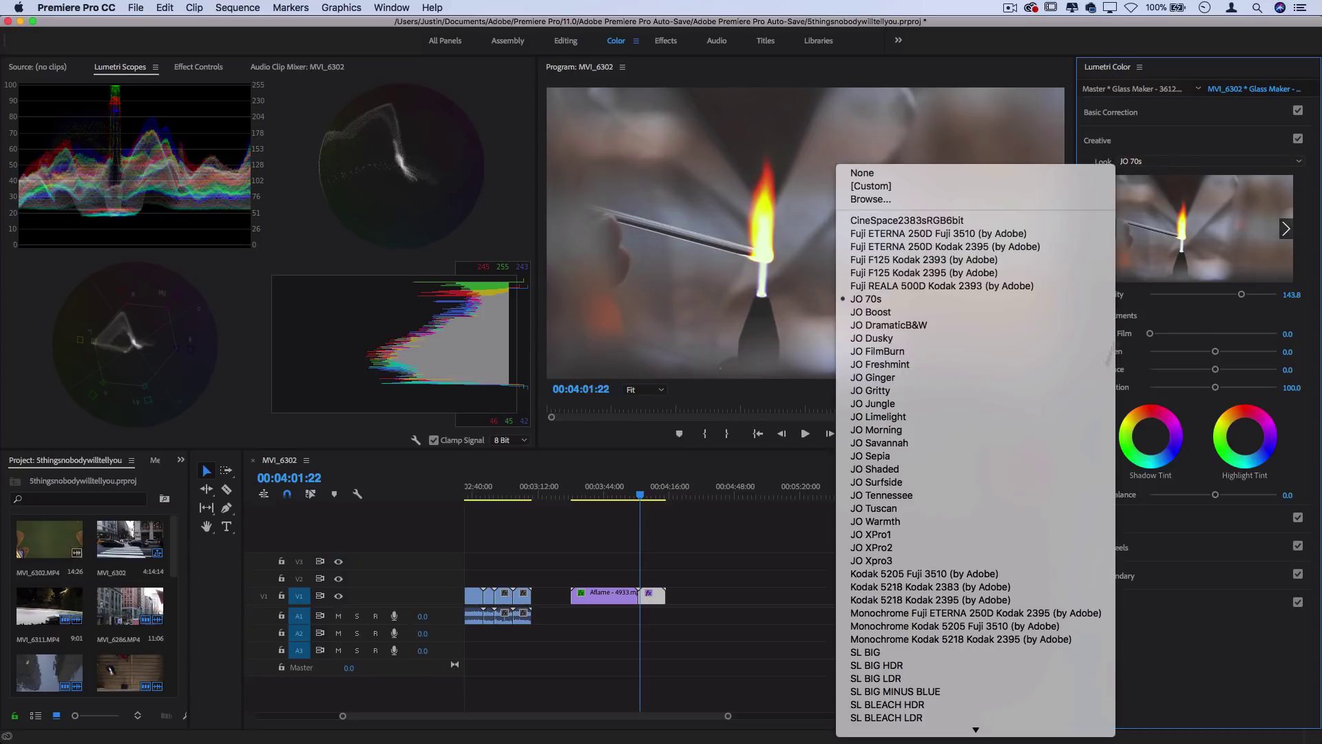
pyautogui.click(998, 535)
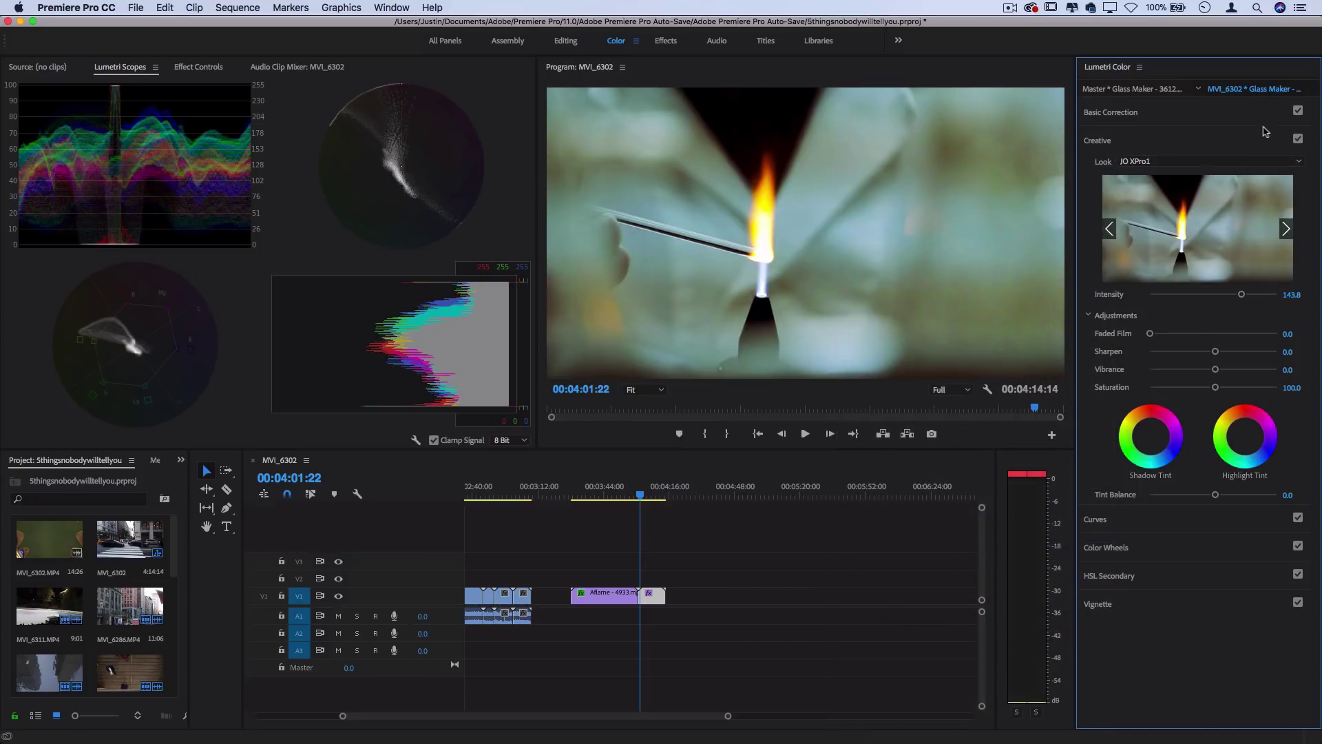
# Toggle the Creative look off and on to compare, then scrub further into the clip.
pyautogui.click(1298, 139)
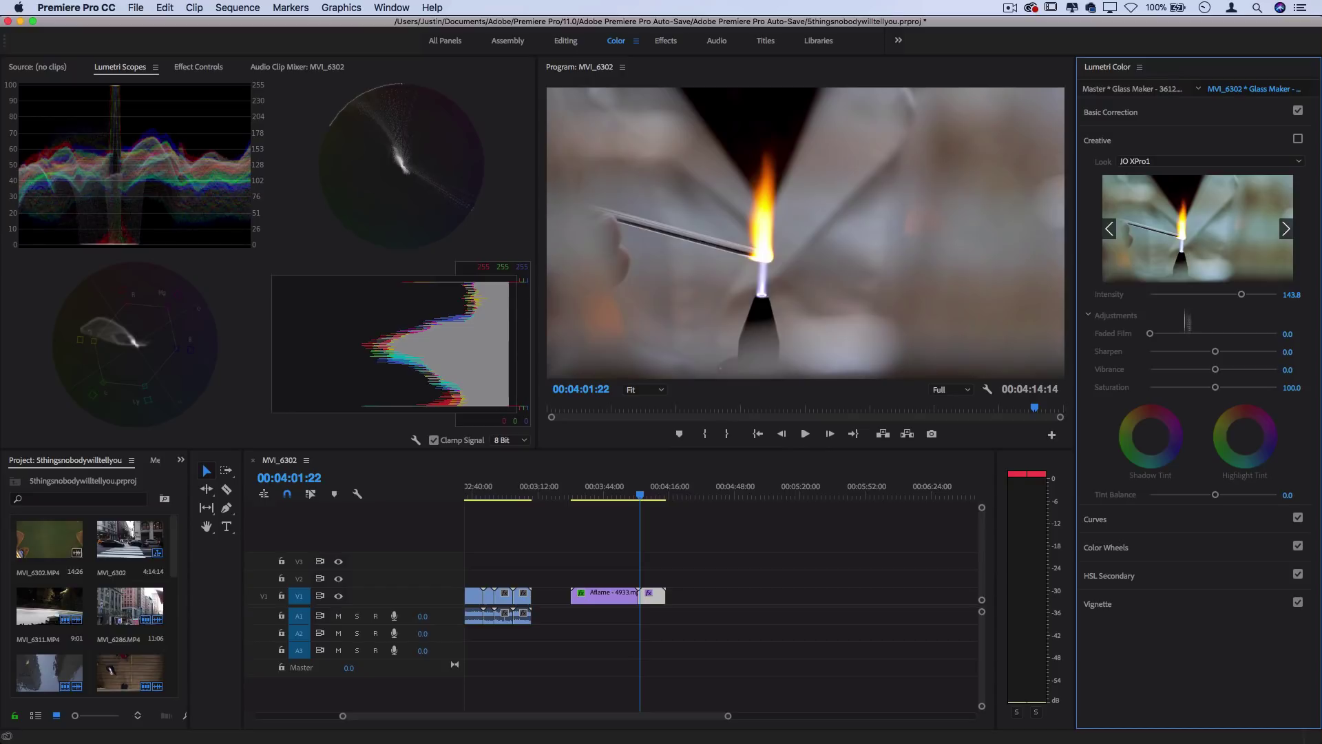
pyautogui.click(1157, 163)
pyautogui.click(1272, 164)
pyautogui.click(1297, 139)
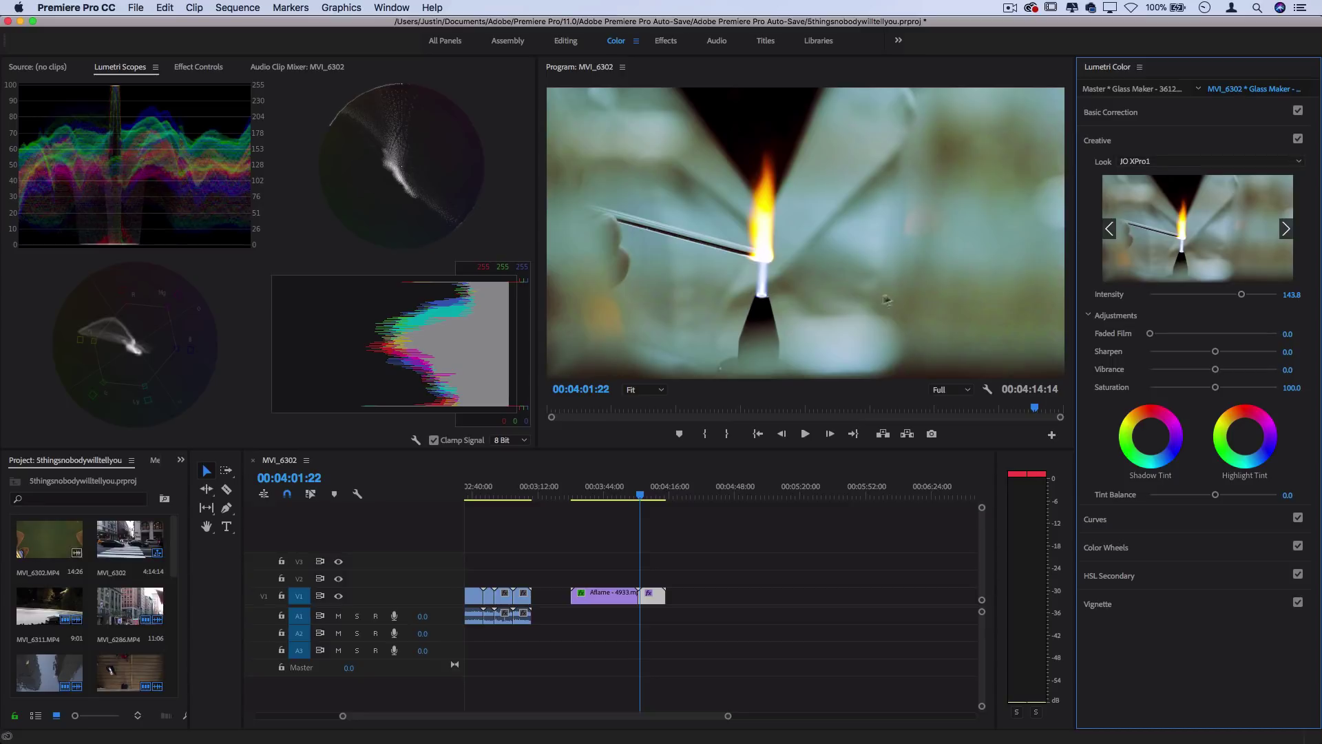
pyautogui.moveTo(641, 493); pyautogui.dragTo(606, 494)
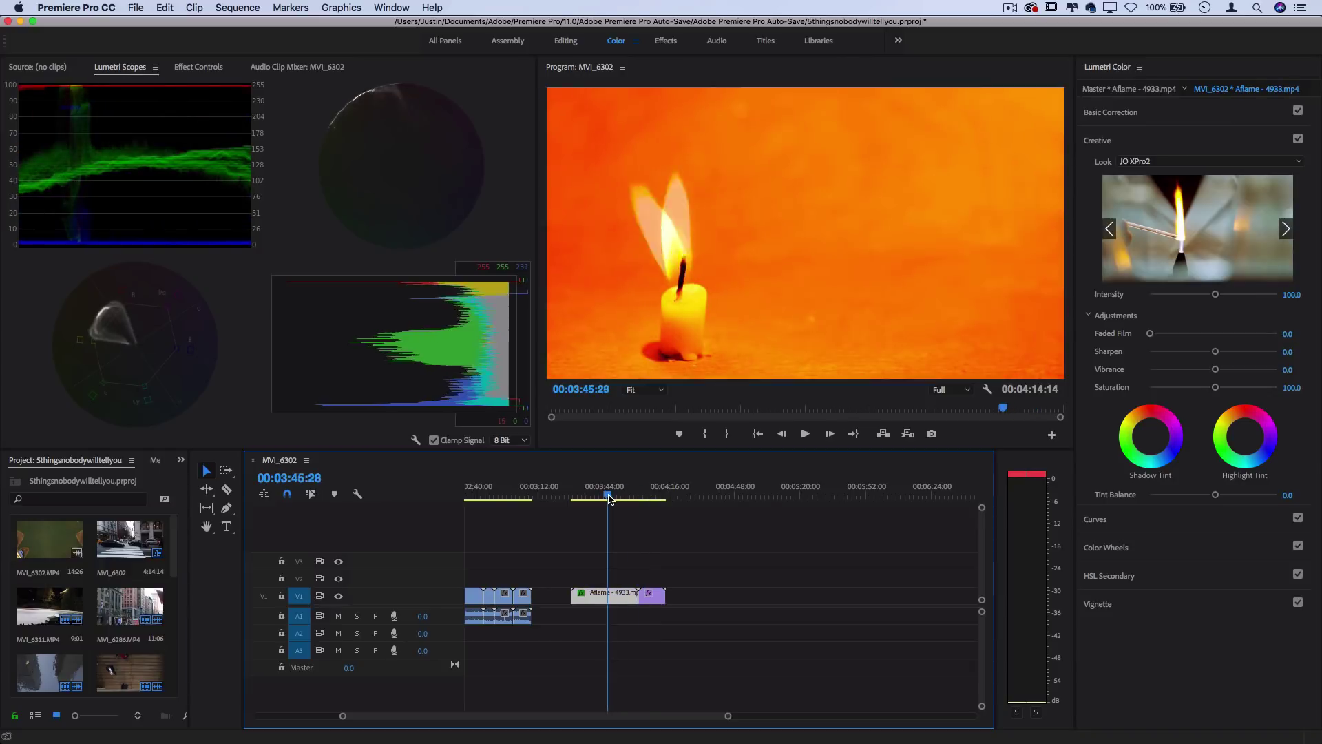
# Switch the Aflame candle clip to JO XPro1 and scrub through both flame clips to compare.
pyautogui.click(1144, 165)
pyautogui.click(895, 534)
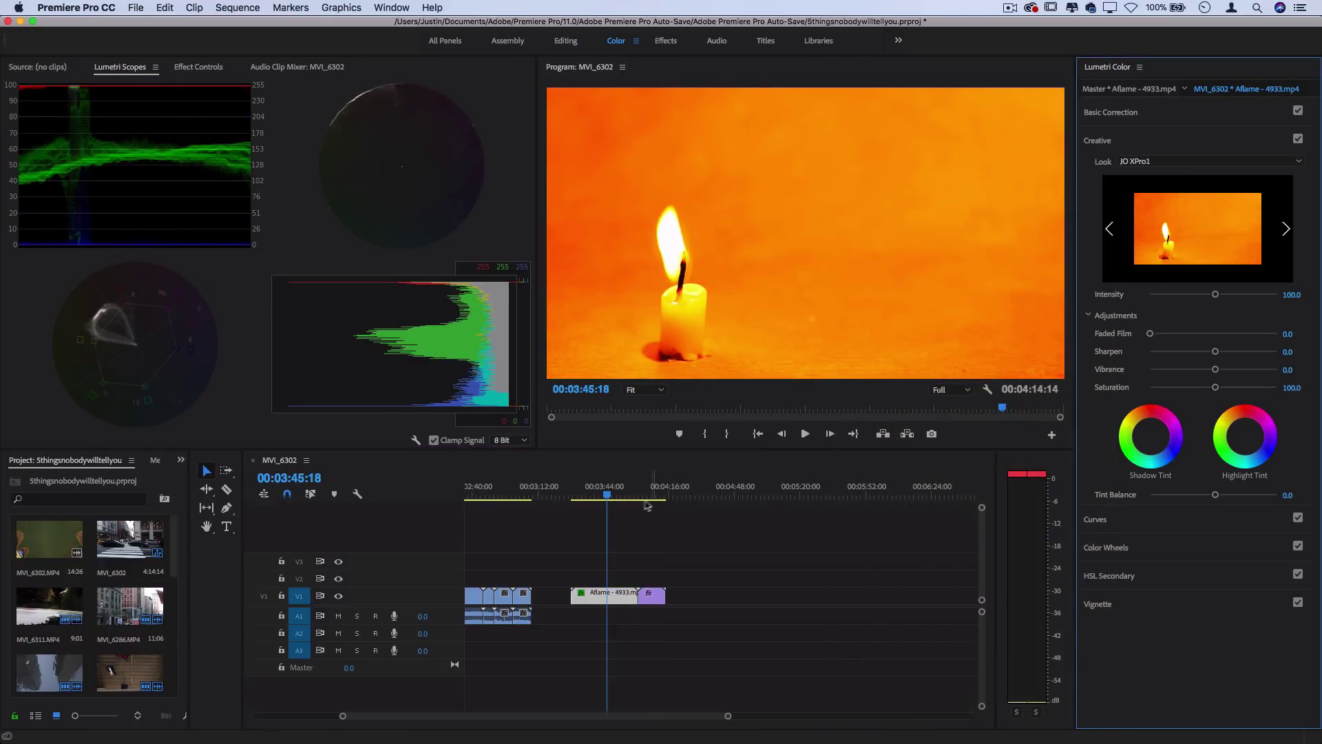
pyautogui.moveTo(617, 494)
pyautogui.mouseDown()
pyautogui.moveTo(650, 494)
pyautogui.moveTo(614, 498)
pyautogui.mouseUp()
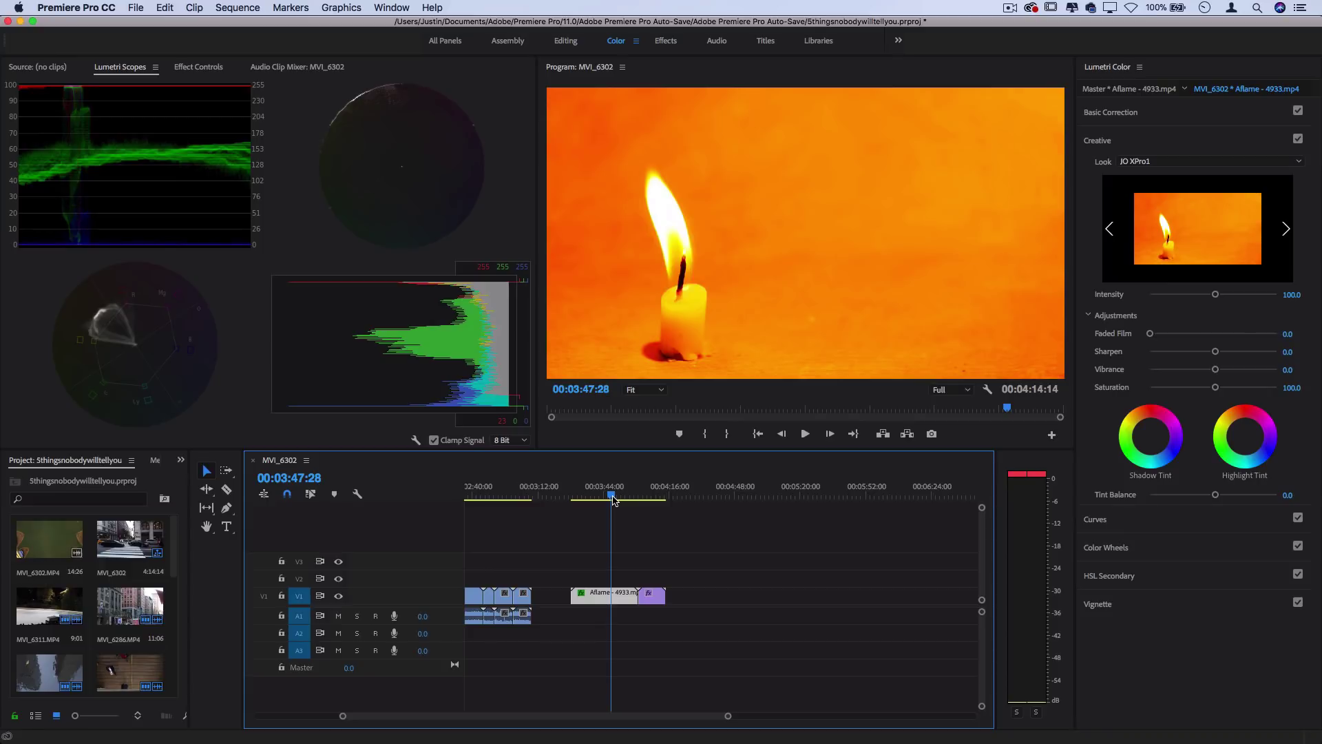
pyautogui.moveTo(613, 499); pyautogui.dragTo(651, 497)
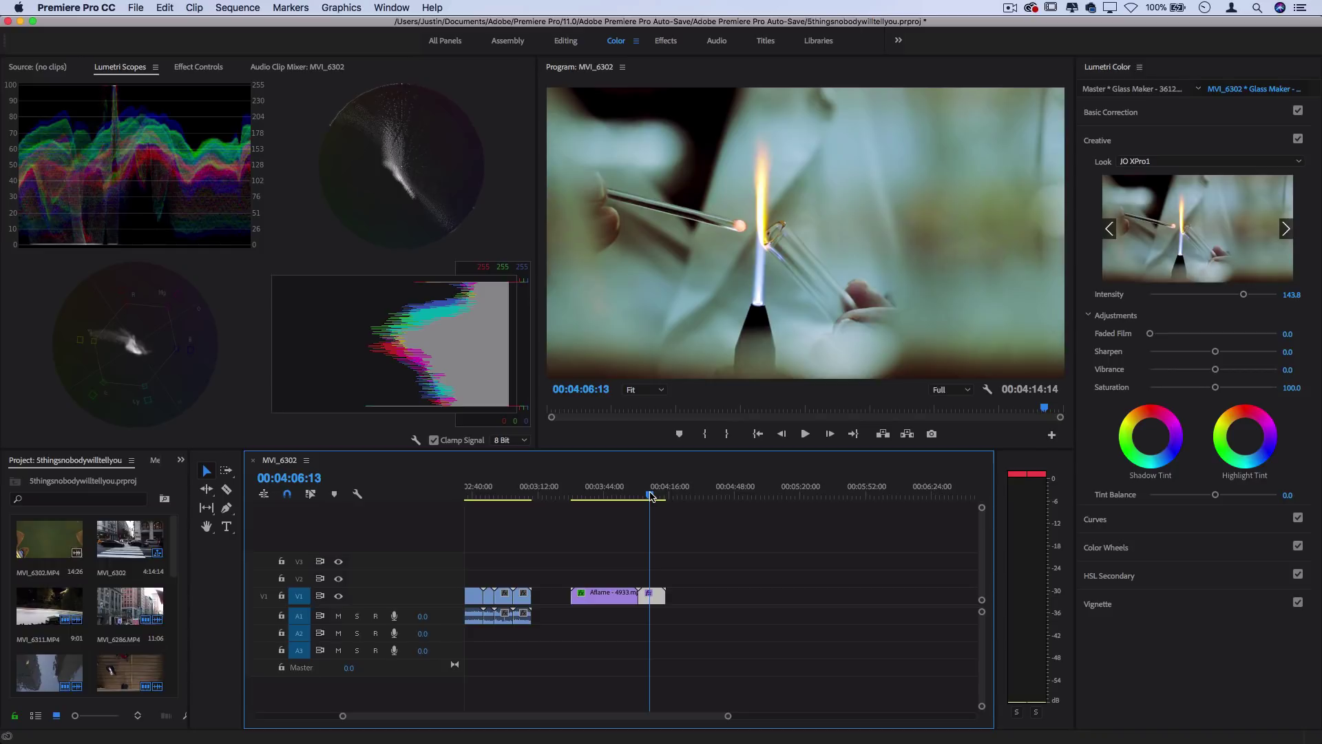
# Return the playhead to the MVI_6308 street clip and zoom the timeline out two levels.
pyautogui.moveTo(651, 496); pyautogui.dragTo(663, 491)
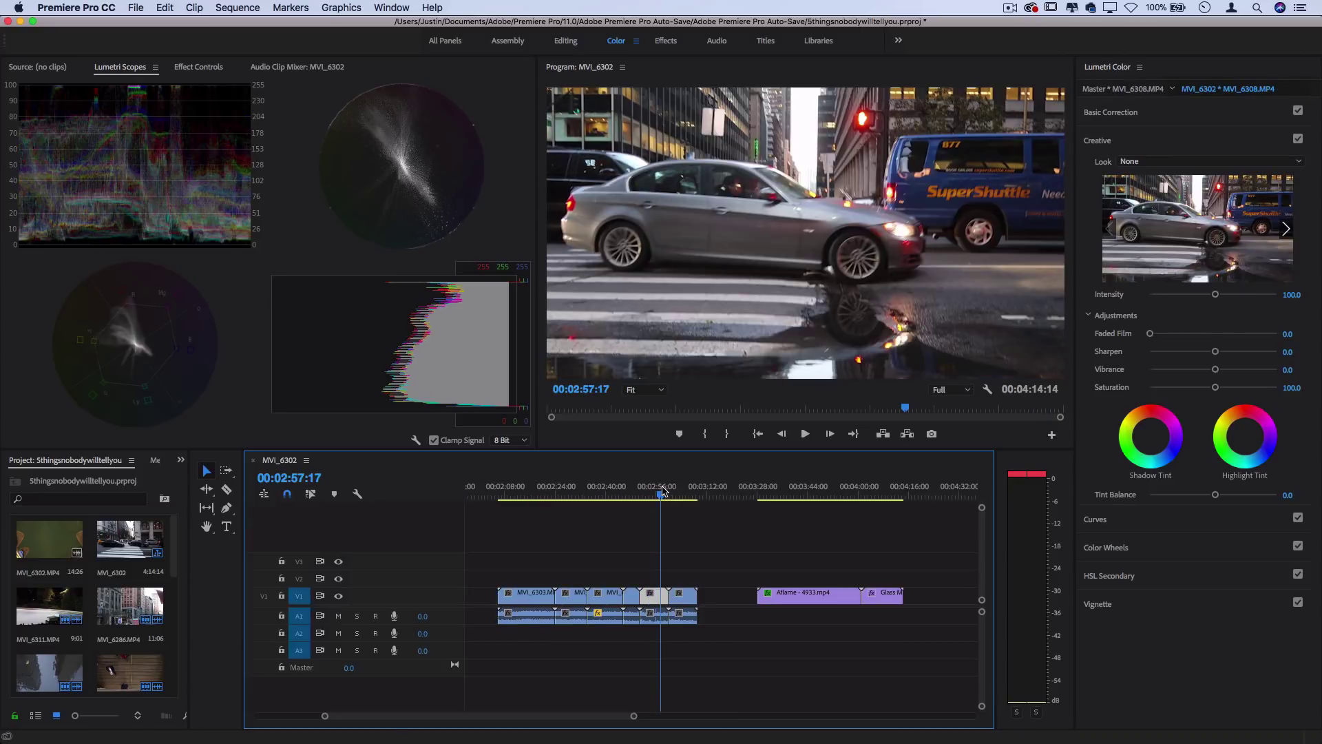
pyautogui.press('-')
pyautogui.press('-')
pyautogui.press('-')
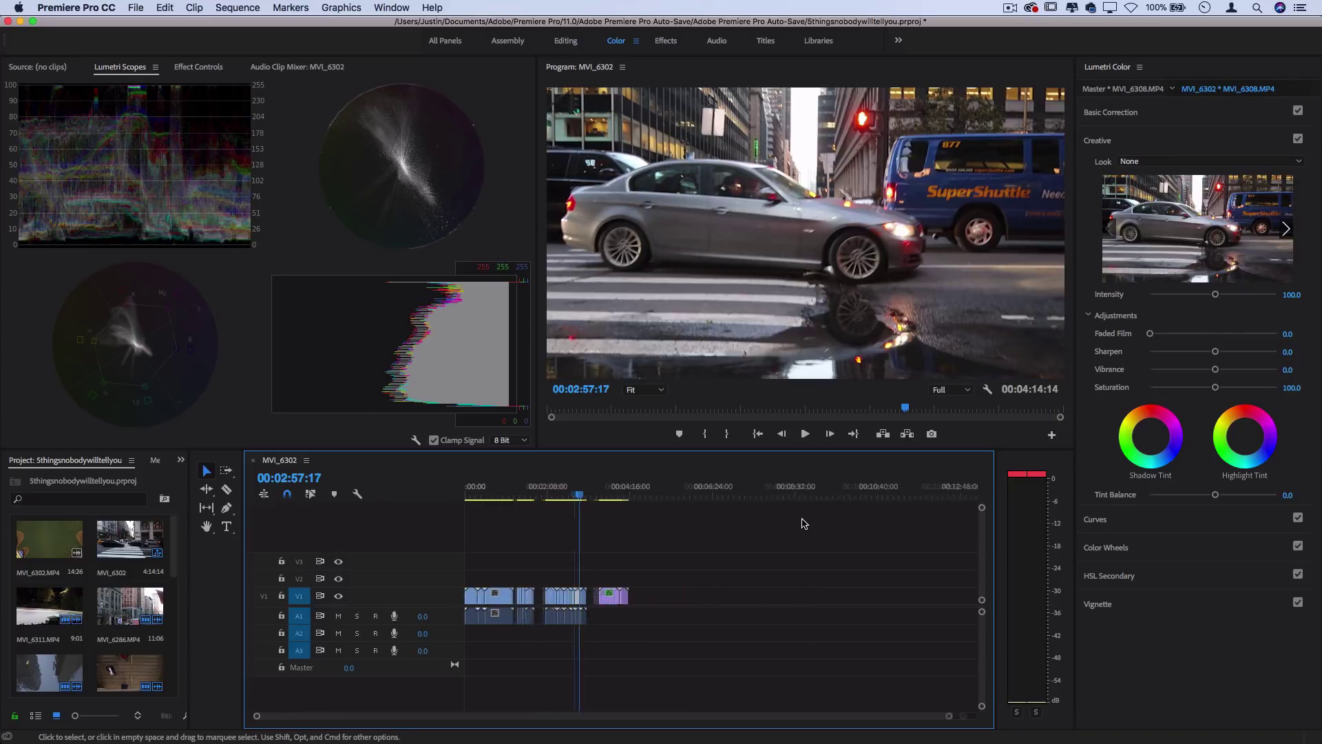
pyautogui.press('-')
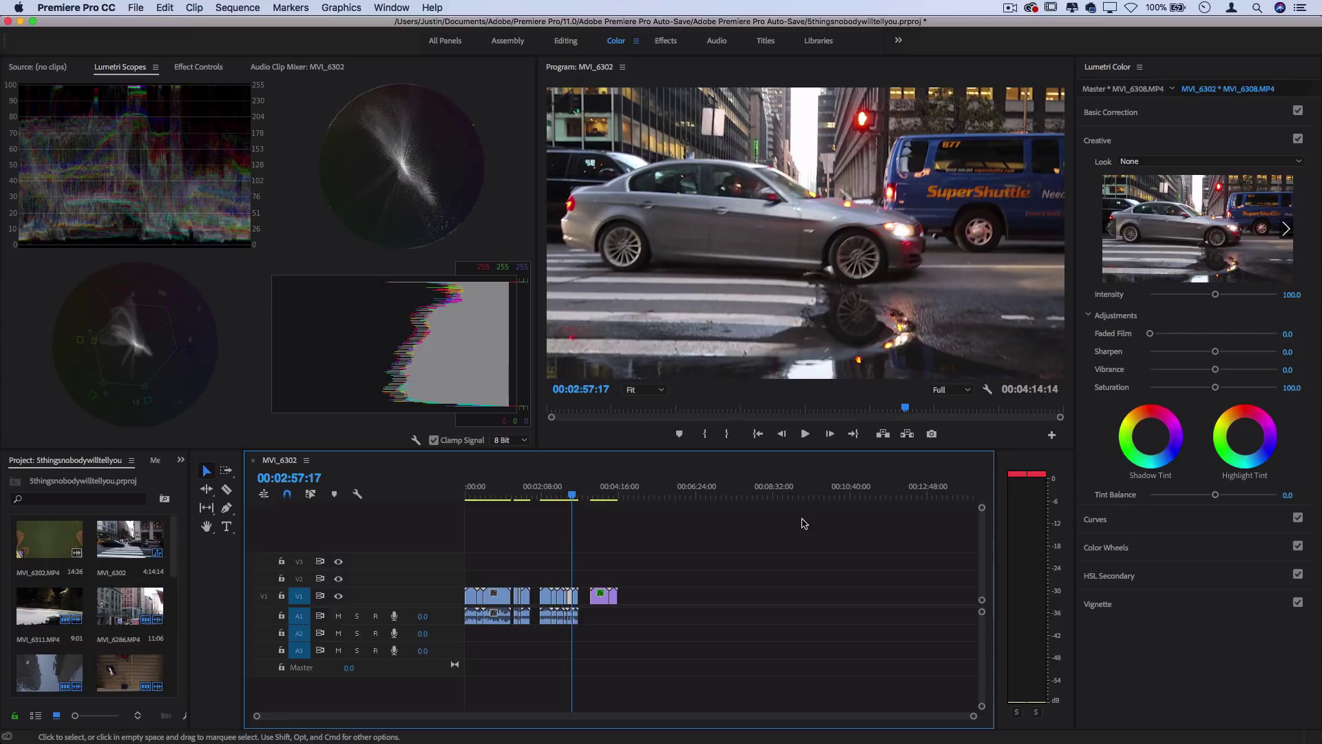